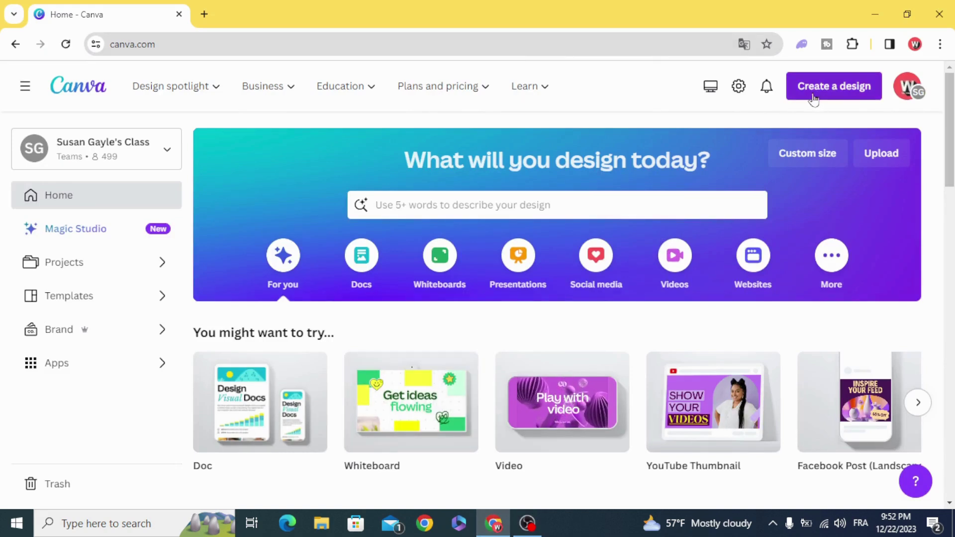
Create a blank 1280 × 720 px YouTube Thumbnail design, with uploaded images listed
left_click(834, 86)
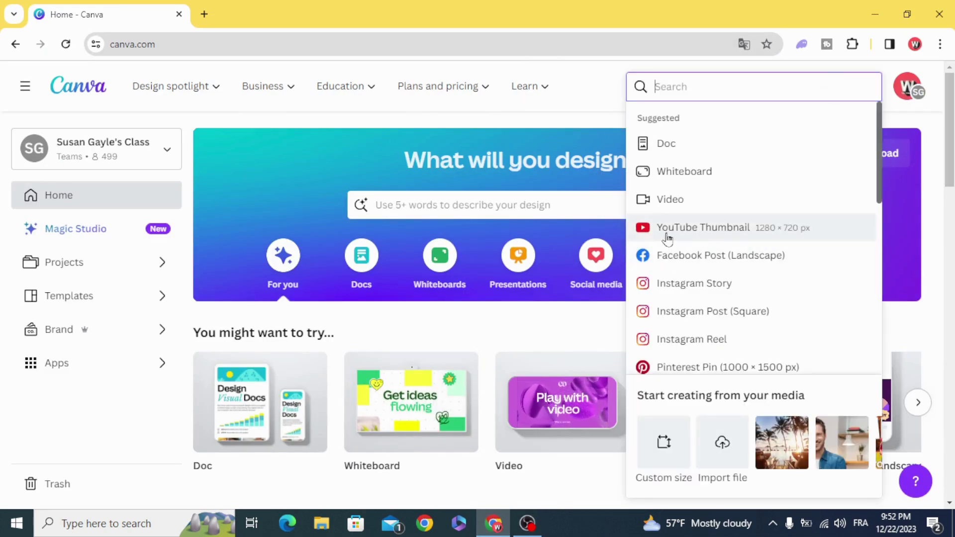
left_click(768, 228)
left_click(24, 329)
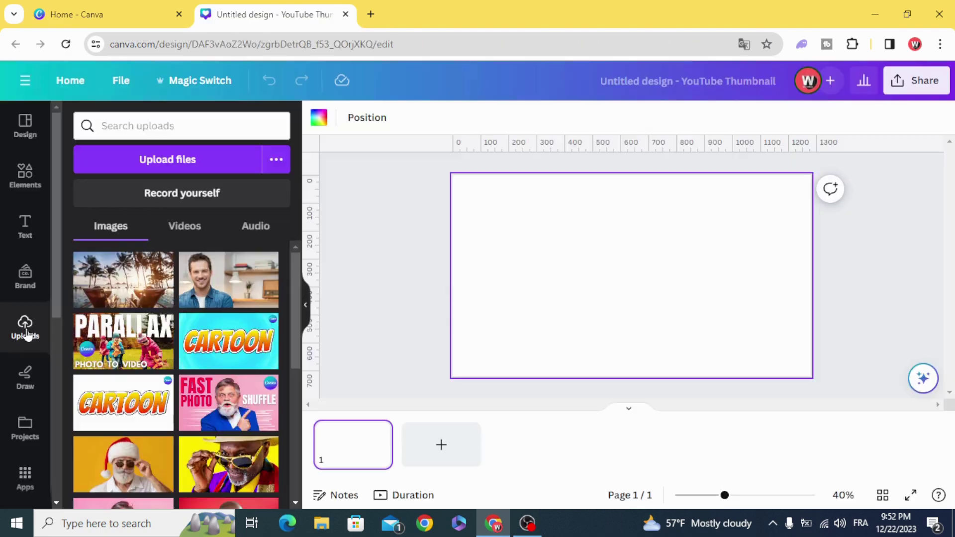
Add the uploaded beach sunset photo and resize it to cover the whole canvas
left_click(133, 285)
left_click_drag(620, 264, 564, 233)
left_click_drag(698, 312, 811, 377)
left_click(407, 313)
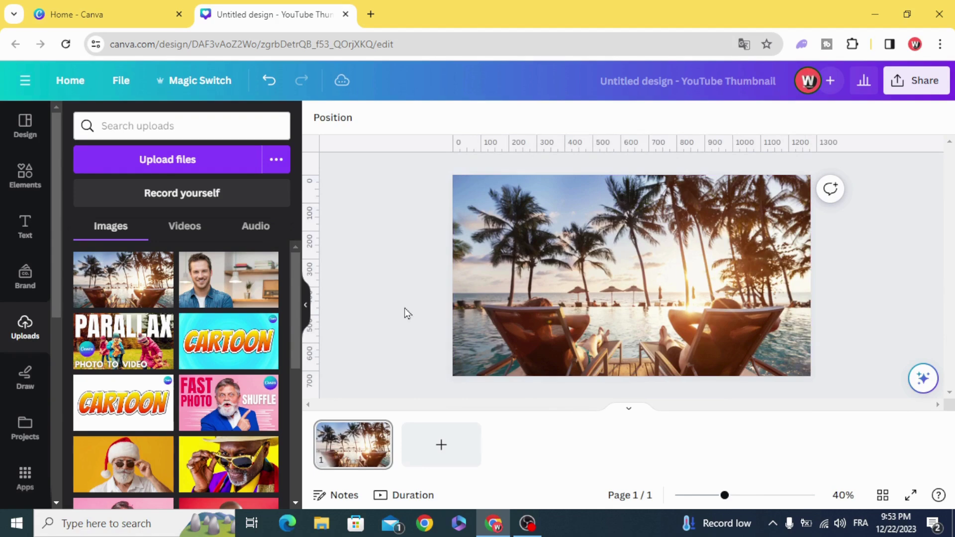
left_click(17, 182)
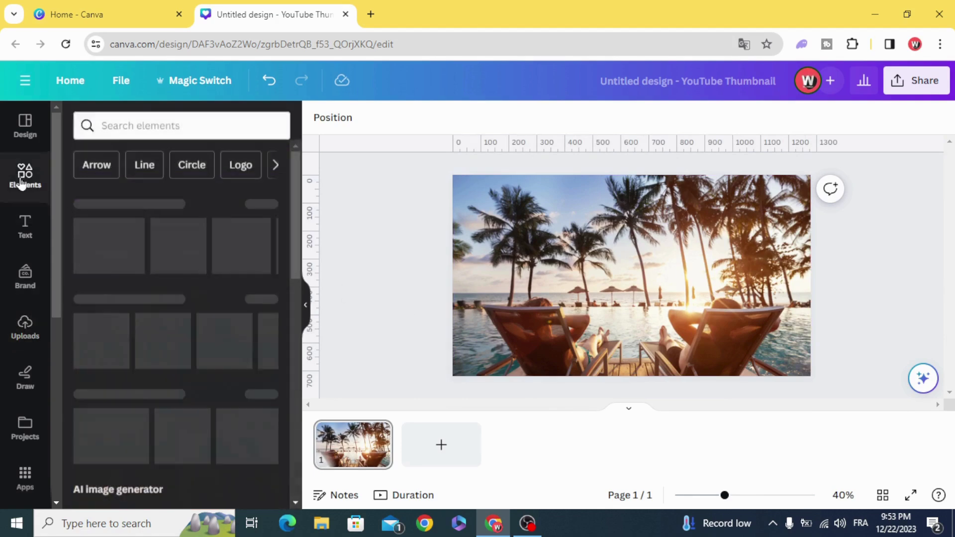
Search Elements photos for 'gradient' and add the yellow-orange gradient photo
left_click(148, 128)
type("gradie")
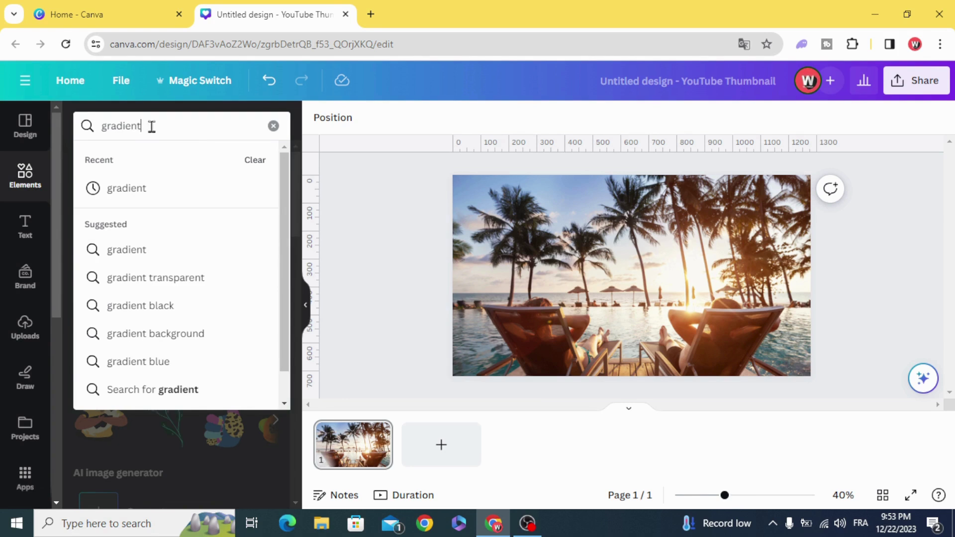
type("nt")
key("Return")
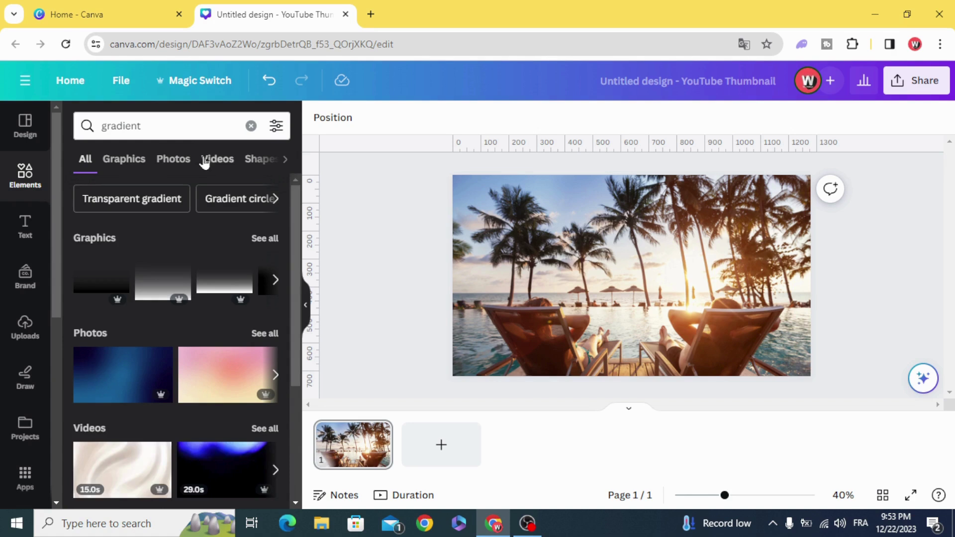
left_click(172, 161)
scroll(156, 403, "down", 1)
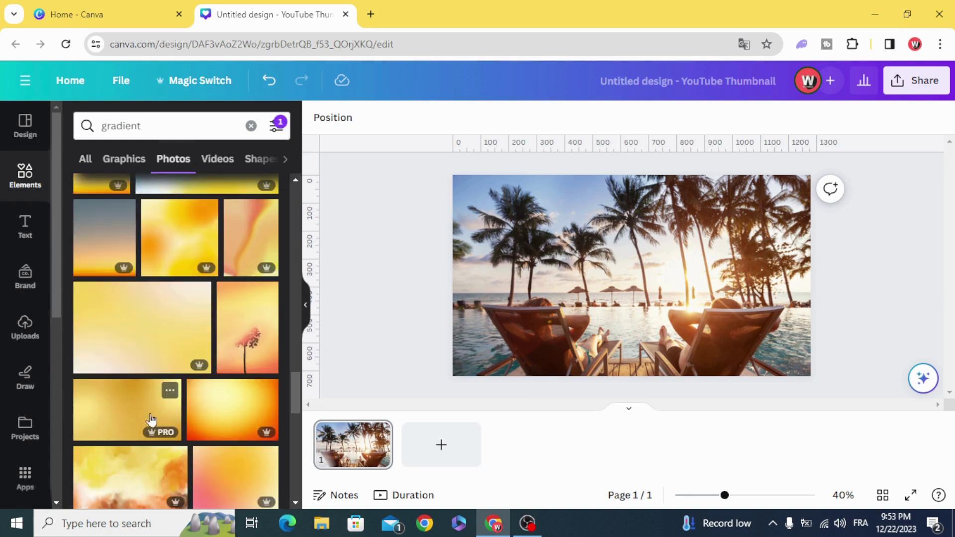
left_click(217, 412)
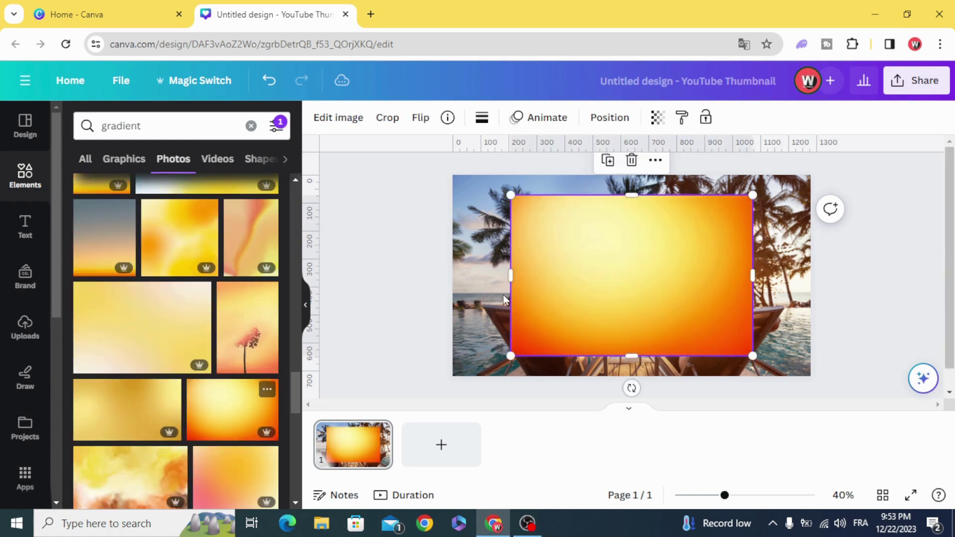
Stretch the gradient over the whole canvas and set its transparency to 50
left_click_drag(578, 262, 534, 250)
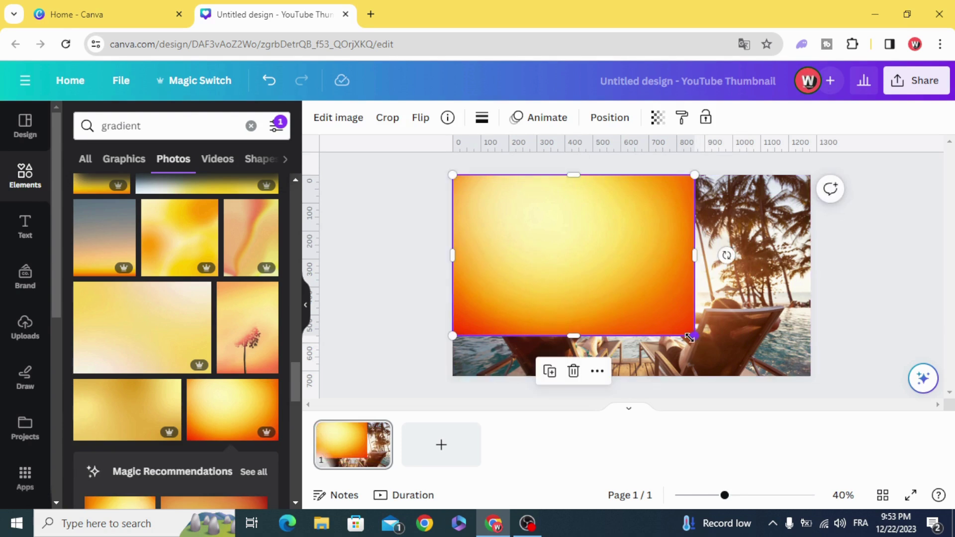
left_click_drag(695, 336, 809, 411)
left_click(657, 118)
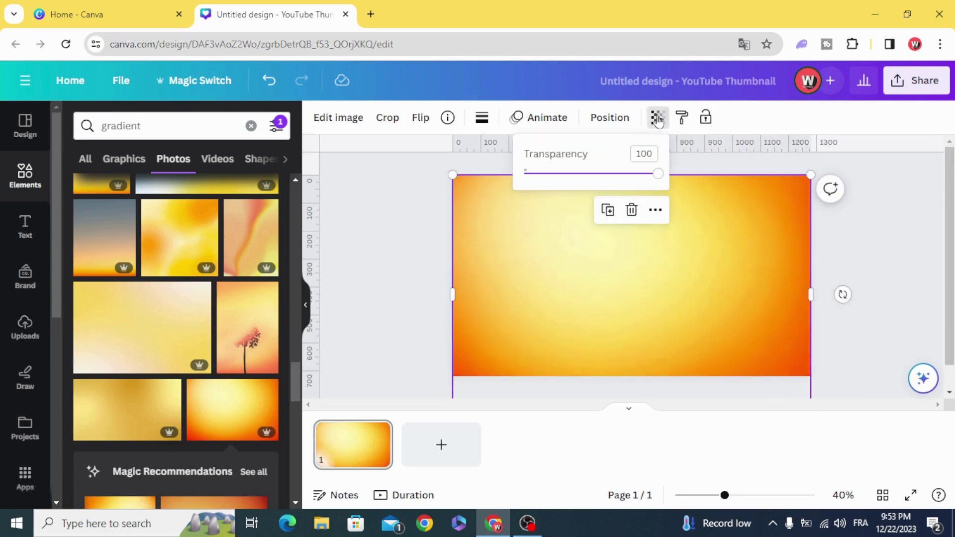
left_click_drag(658, 177, 593, 179)
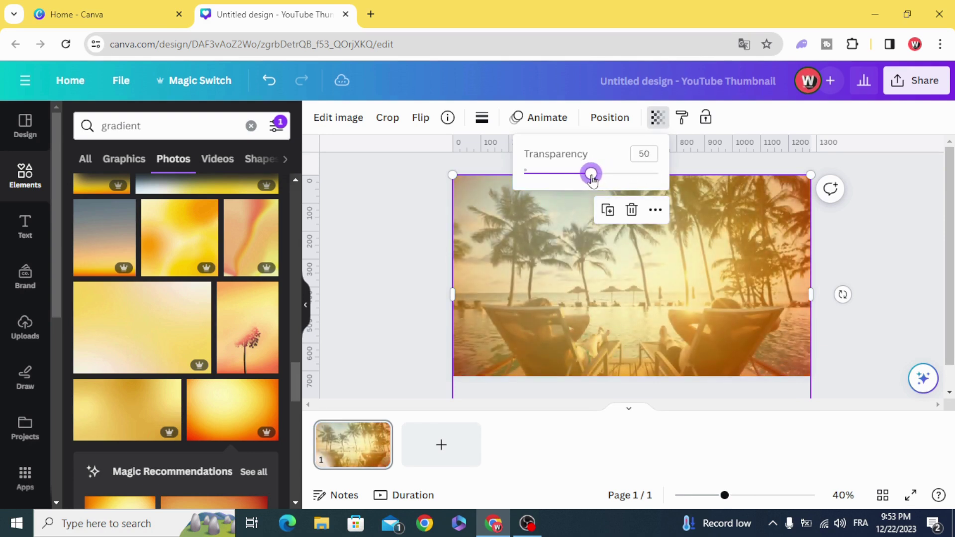
left_click(898, 246)
Download the tinted beach design as a PNG
left_click(932, 78)
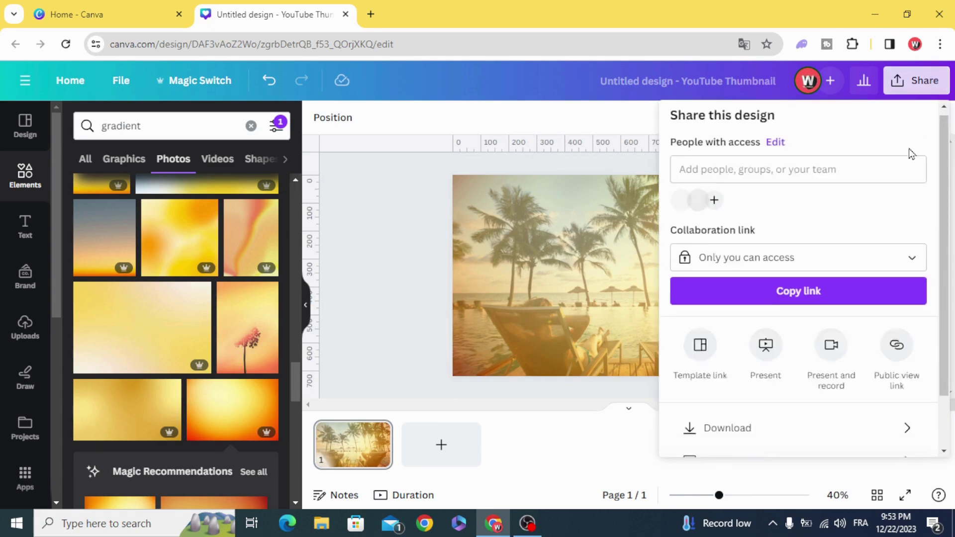
scroll(841, 366, "down", 2)
left_click(842, 366)
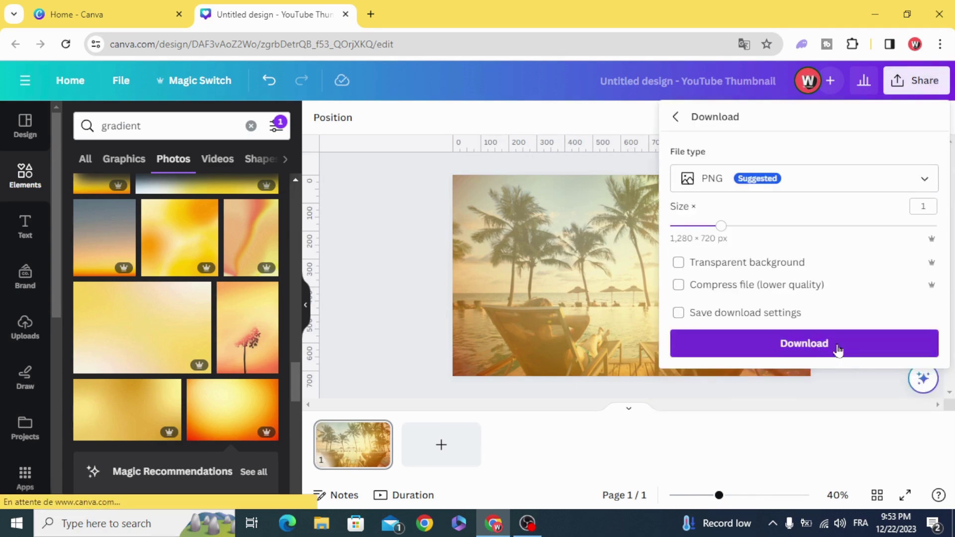
left_click(839, 346)
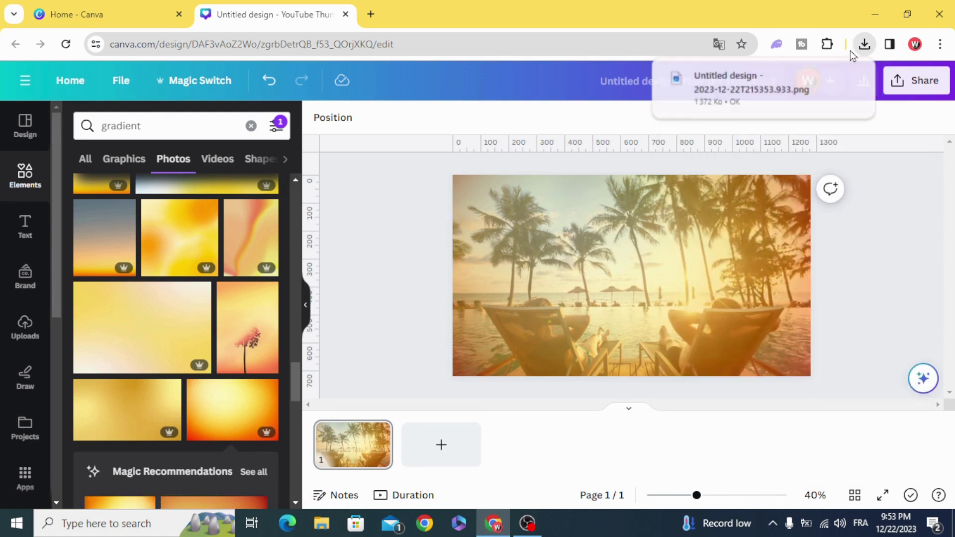
Upload the downloaded PNG into Canva and add a blank second page
left_click(863, 43)
left_click_drag(772, 112, 203, 320)
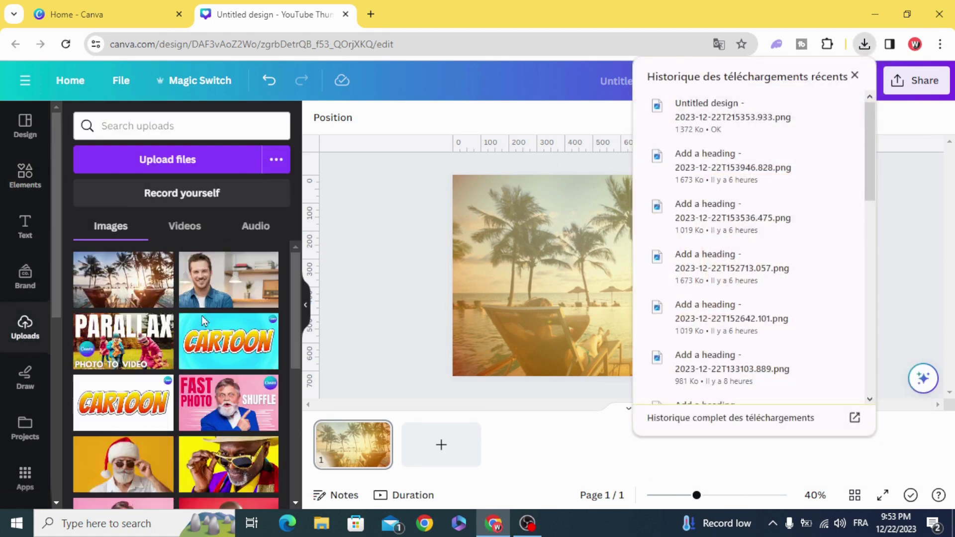
left_click(398, 283)
left_click(441, 450)
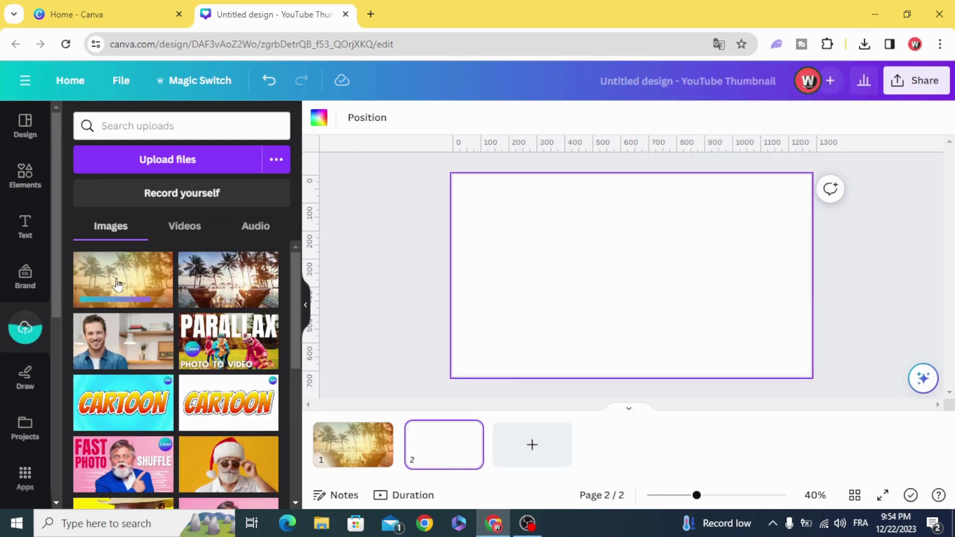
Place the re-uploaded beach image on page 2, filling the page
left_click(156, 292)
left_click_drag(589, 298, 533, 270)
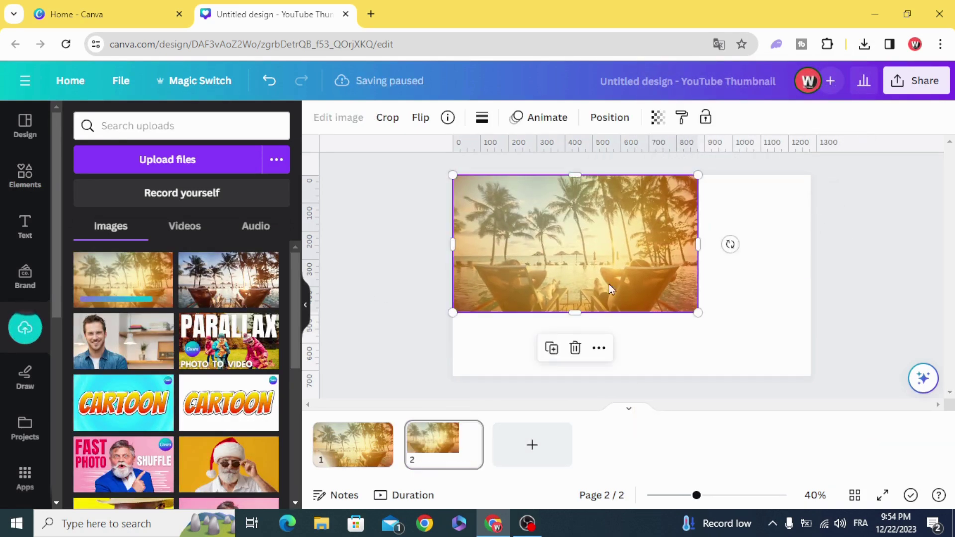
left_click_drag(696, 311, 811, 377)
Adjust the image to saturation 82 and contrast 21
left_click(348, 117)
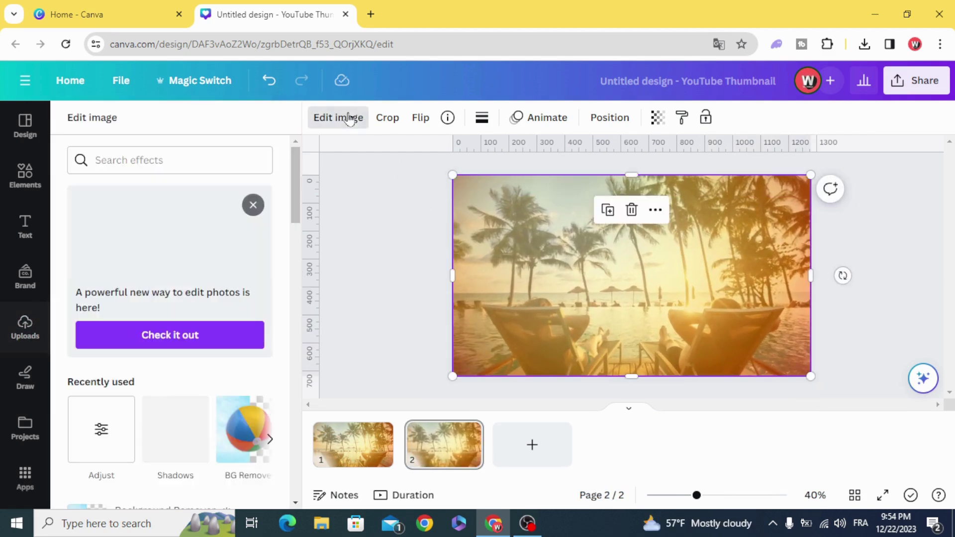
left_click(102, 434)
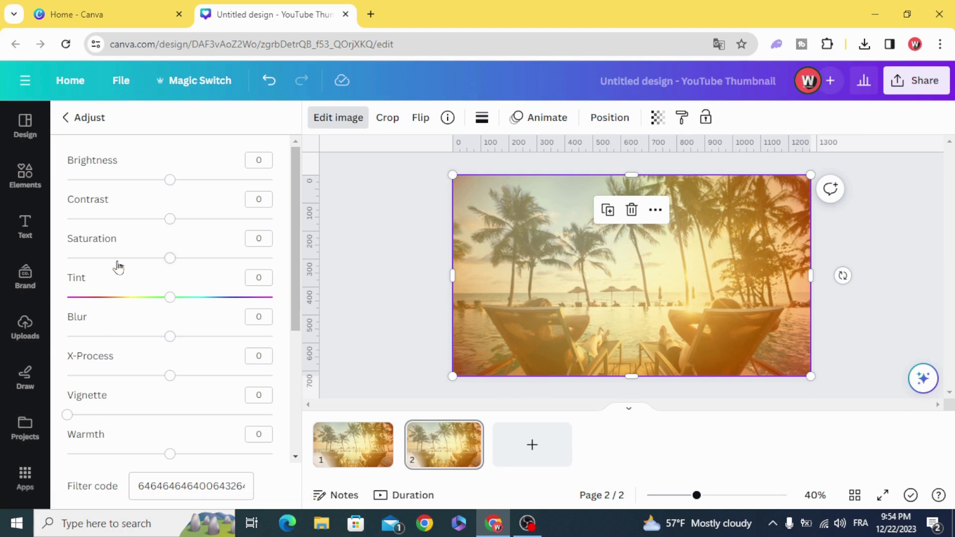
left_click_drag(170, 258, 257, 258)
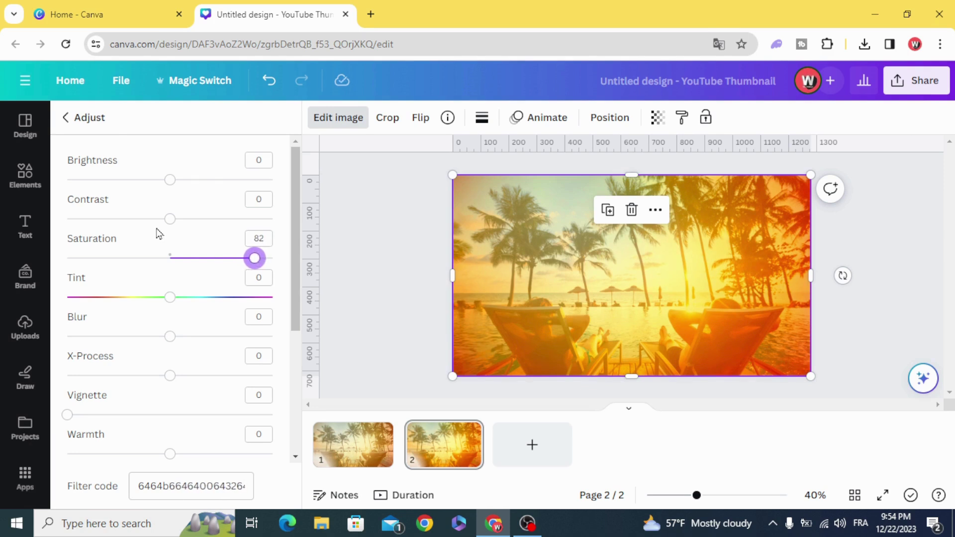
mouse_move(173, 227)
left_mouse_down()
mouse_move(199, 229)
mouse_move(189, 232)
left_mouse_up()
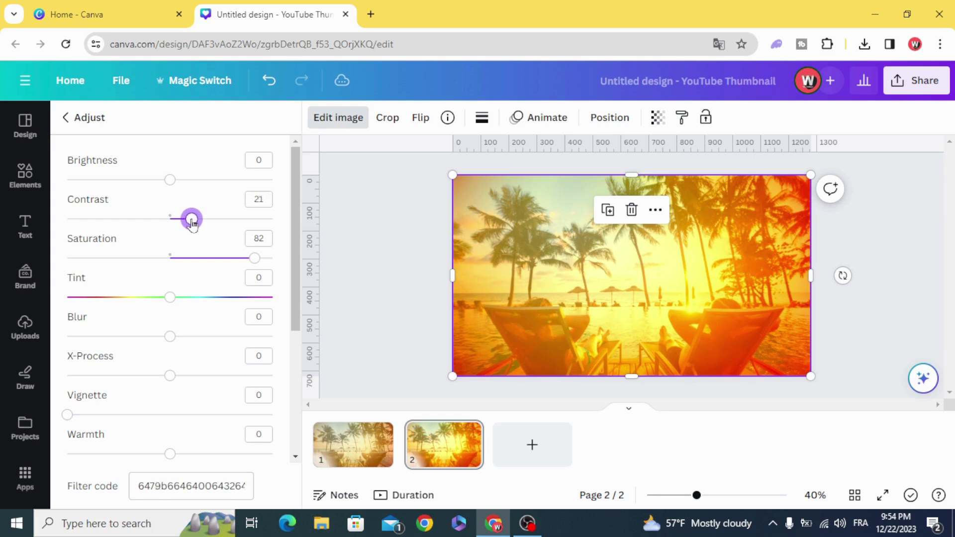
left_click(374, 298)
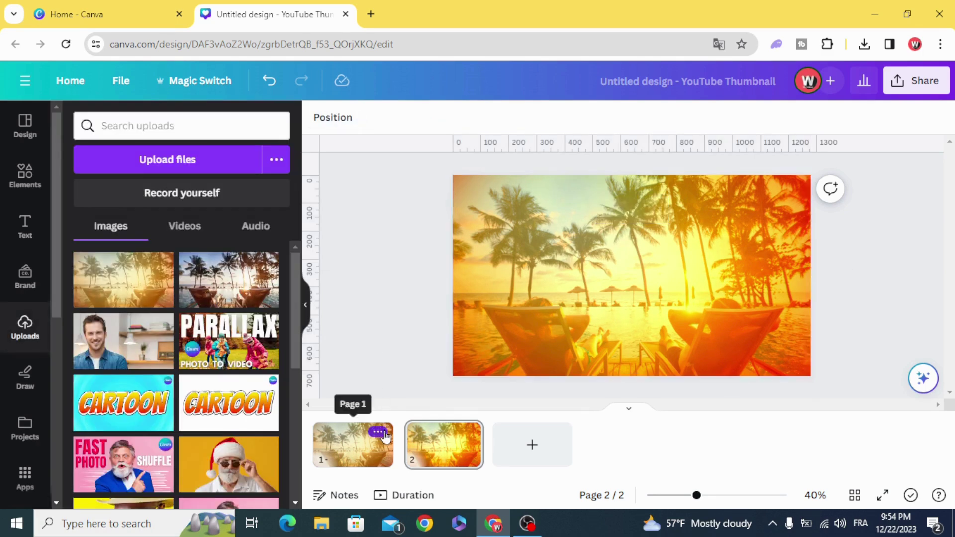
Delete the original first page and add the smiling man photo sized to fill the page
left_click(378, 431)
left_click(419, 268)
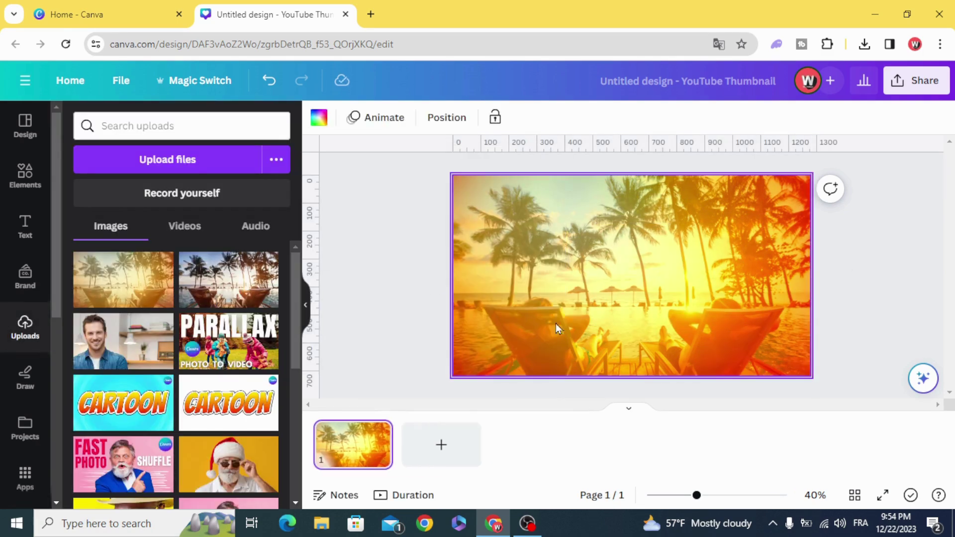
left_click(119, 353)
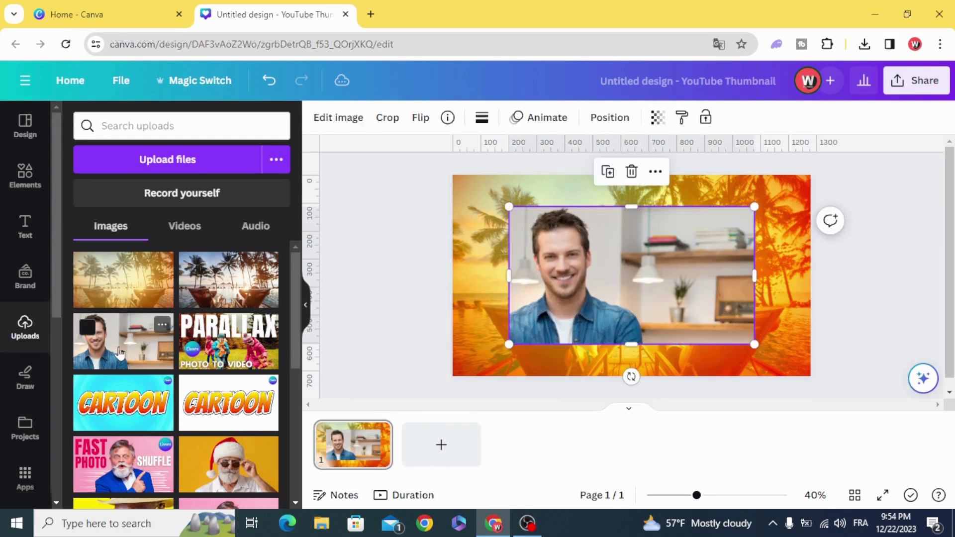
left_click_drag(605, 272, 547, 241)
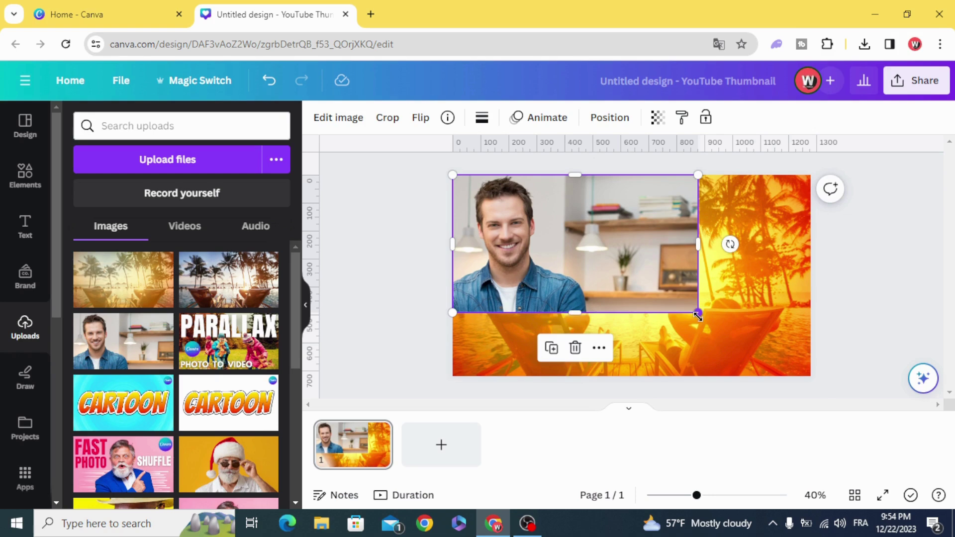
left_click_drag(698, 314, 800, 390)
Remove the man photo's background and narrow it to the left side
left_click(340, 118)
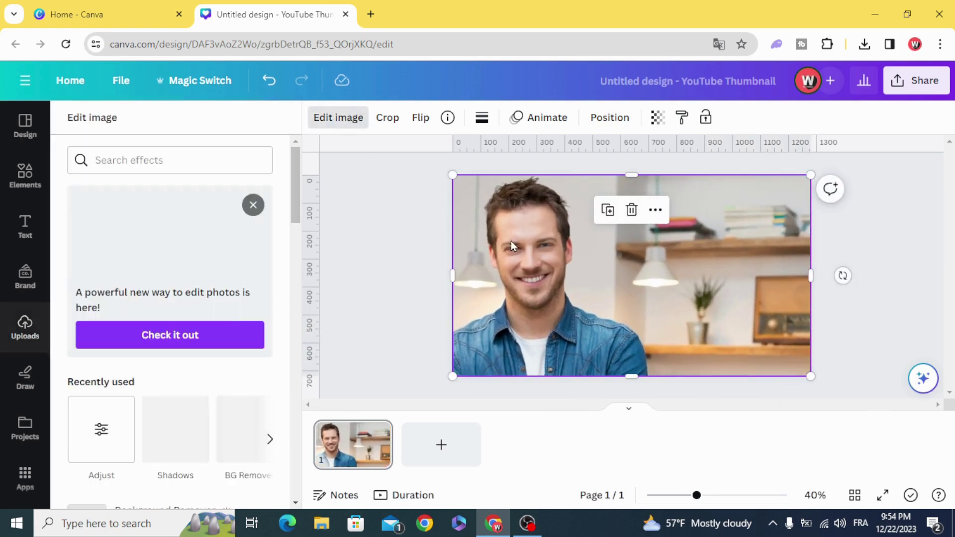
scroll(170, 373, "down", 3)
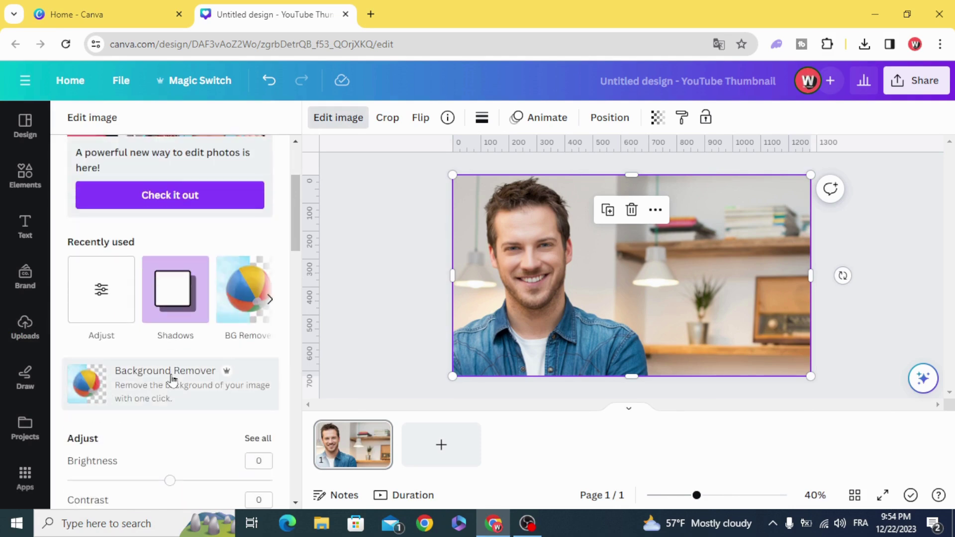
left_click(172, 378)
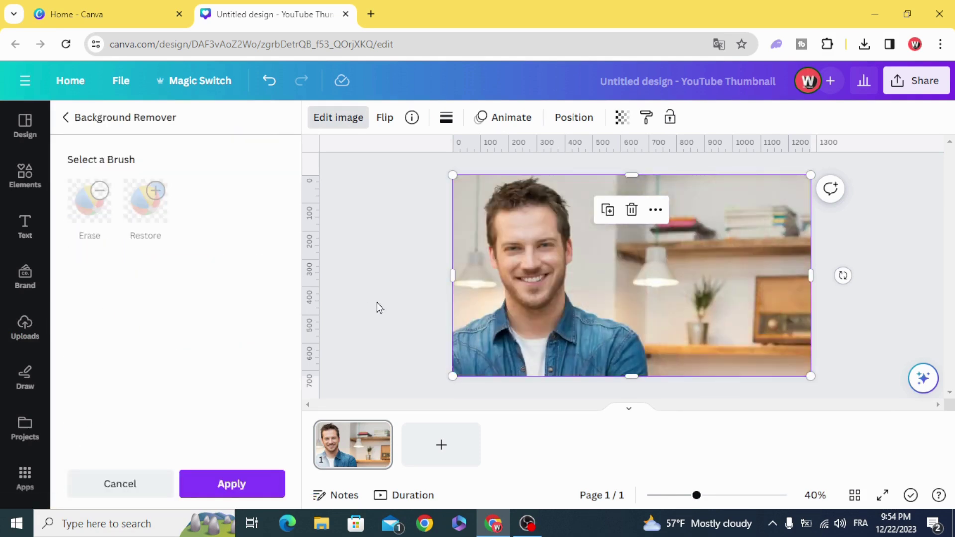
left_click(234, 489)
left_click_drag(810, 275, 666, 297)
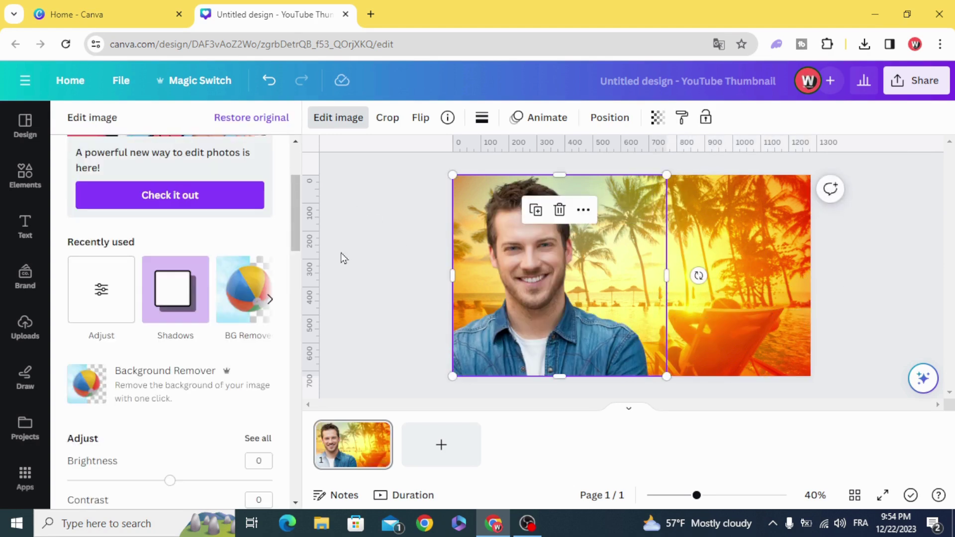
Give the man cutout a white Glow shadow
left_click(180, 291)
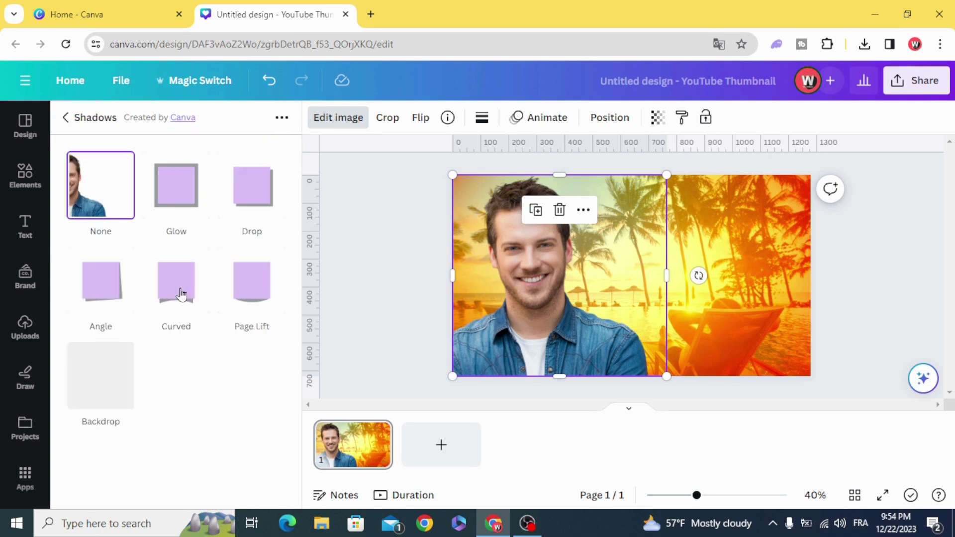
left_click(179, 194)
left_click(179, 180)
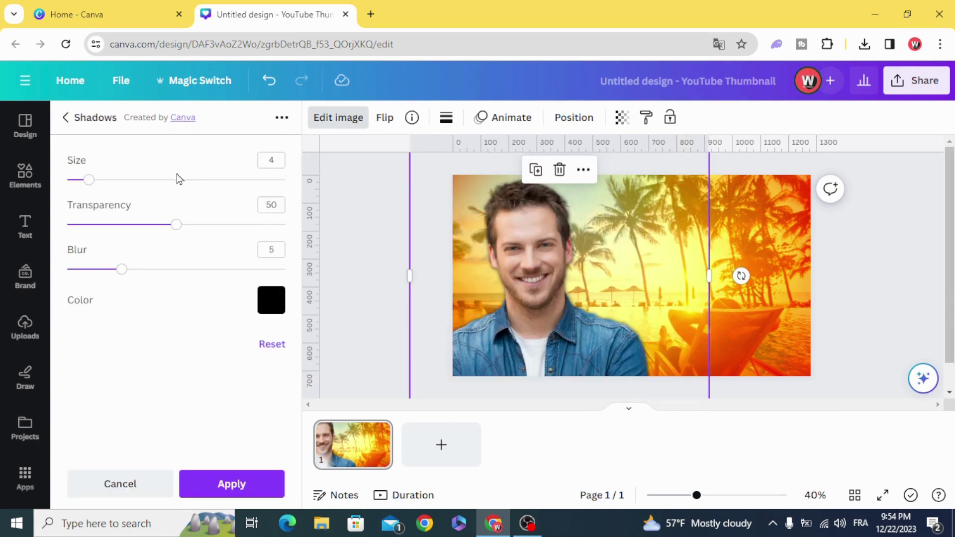
left_click(267, 304)
left_click(436, 279)
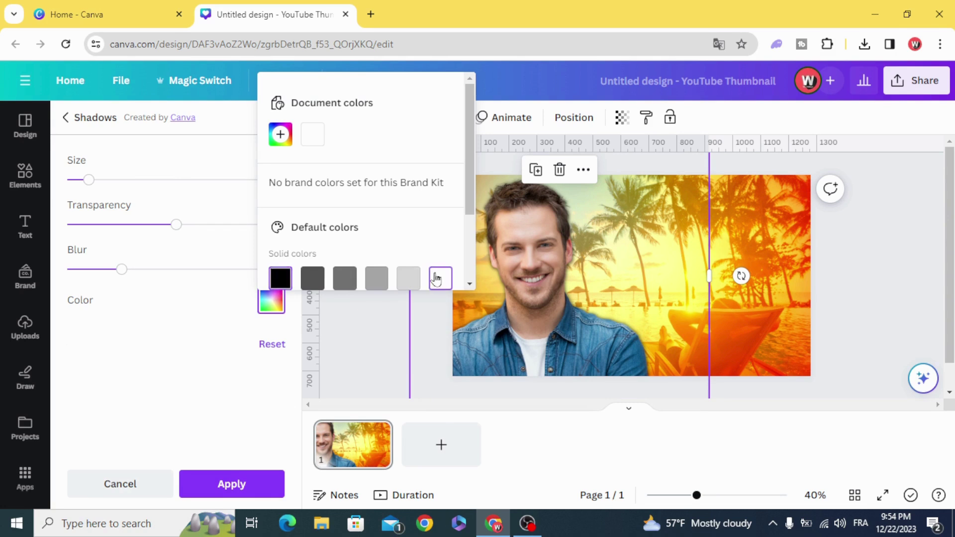
left_click(146, 161)
Set the glow to size 23, transparency 92 and blur 10
left_click_drag(90, 181, 149, 180)
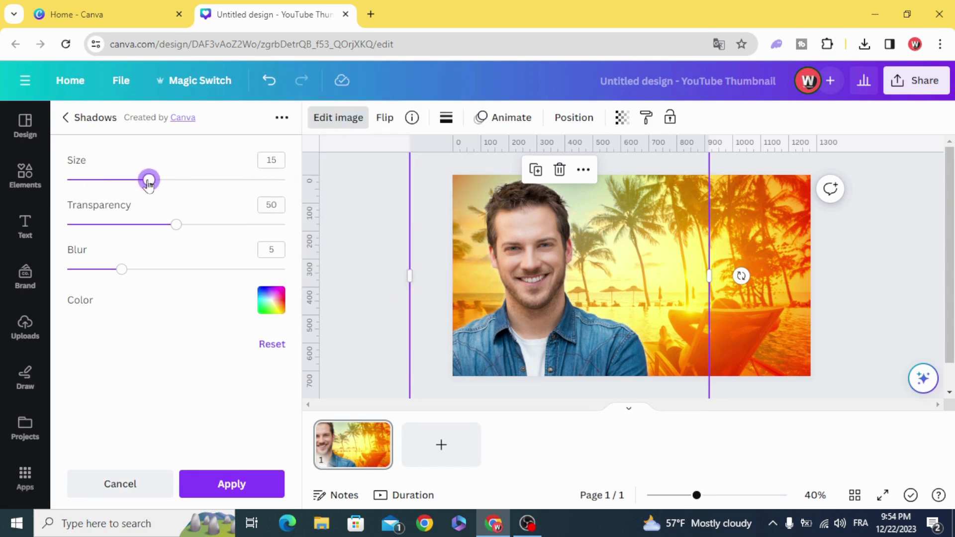
left_click_drag(192, 230, 244, 235)
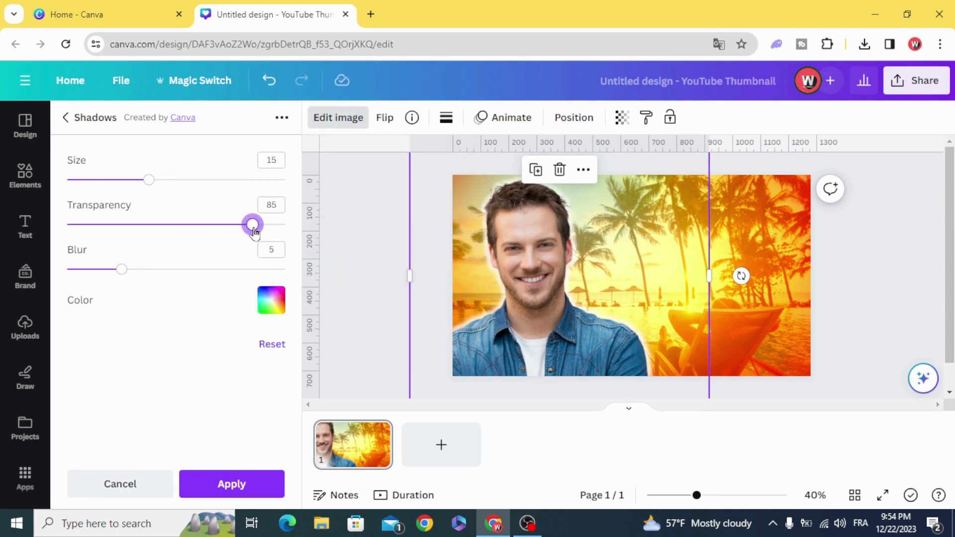
left_click_drag(121, 269, 216, 270)
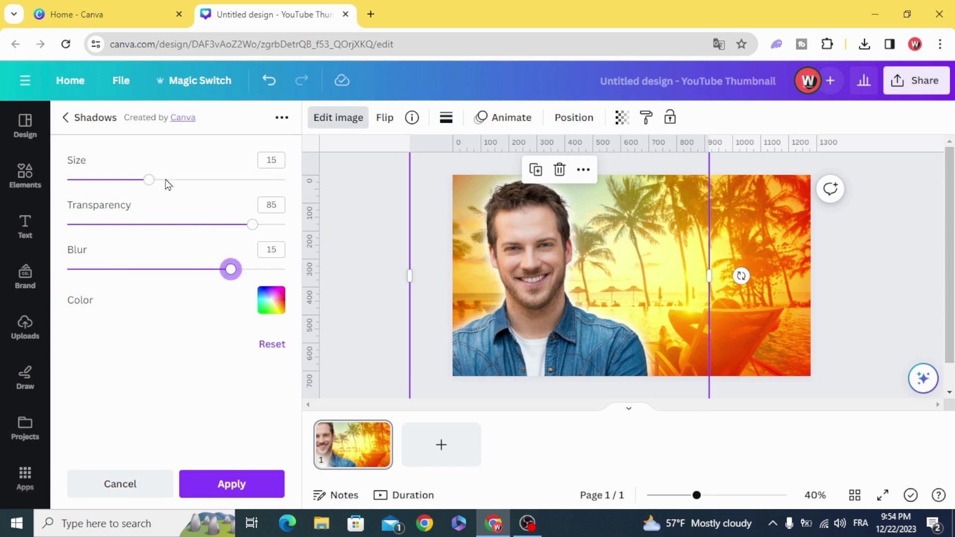
left_click_drag(230, 269, 187, 270)
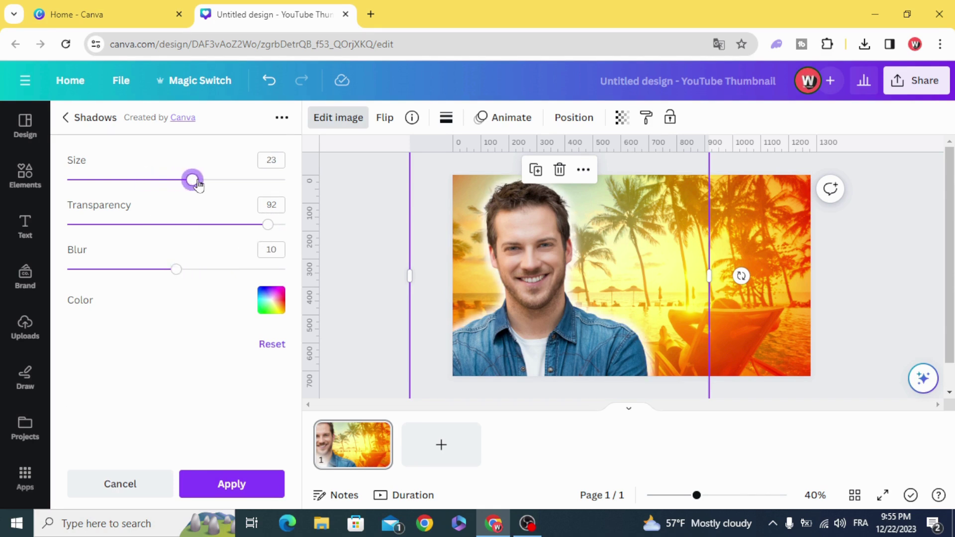
Apply the glow and shift the man cutout slightly left
left_click(235, 480)
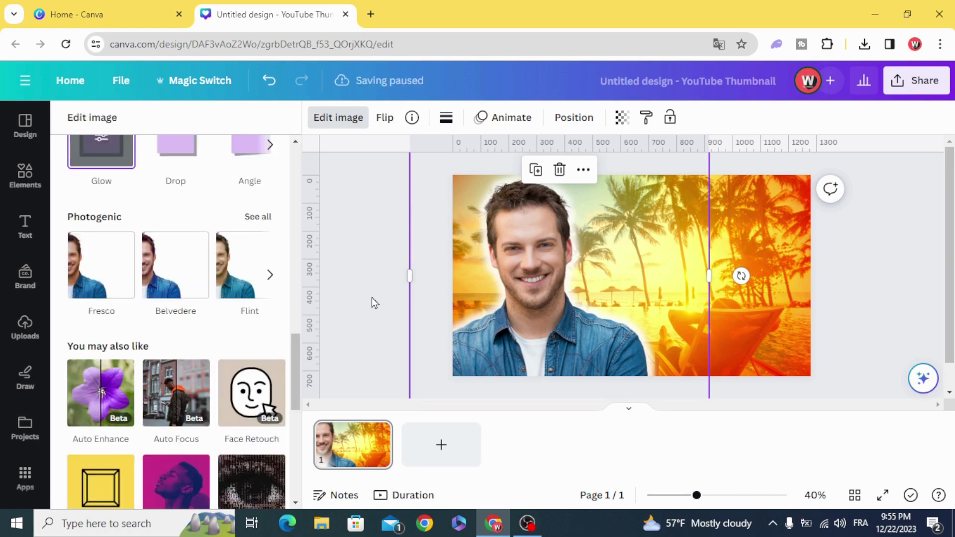
left_click(373, 300)
left_click(516, 276)
left_click_drag(521, 280, 512, 279)
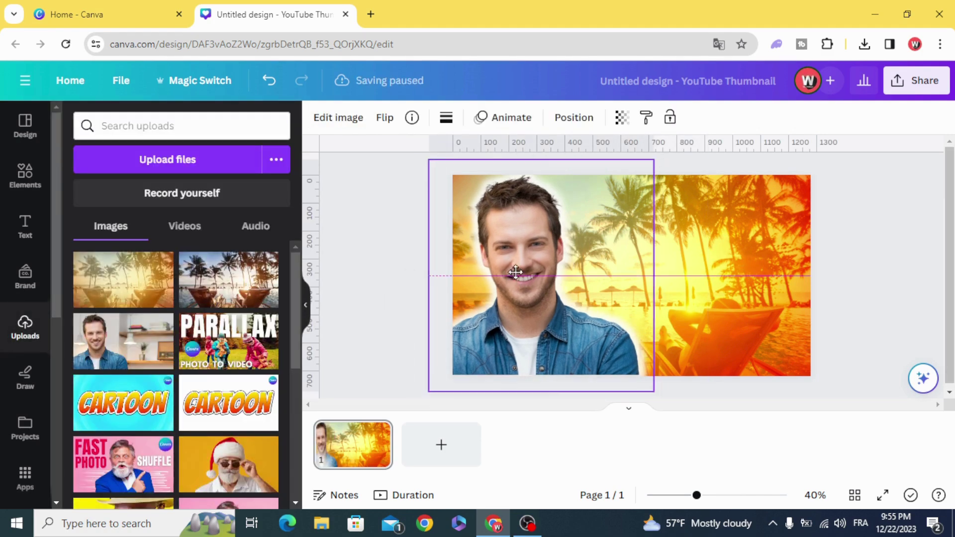
Adjust the man cutout to saturation 58, contrast 44 and clarity 65
left_click(340, 123)
scroll(229, 311, "up", 5)
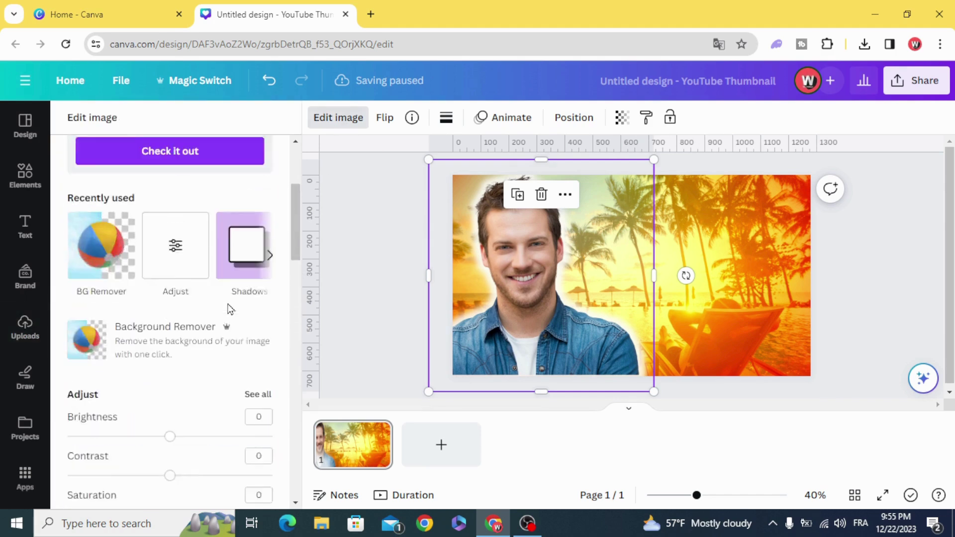
scroll(199, 303, "down", 1)
left_click(174, 287)
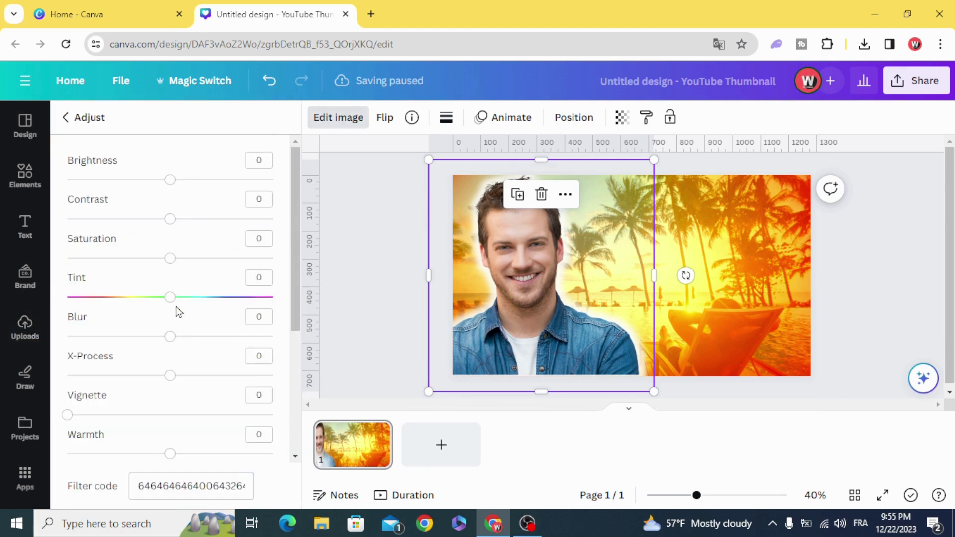
left_click_drag(170, 258, 229, 259)
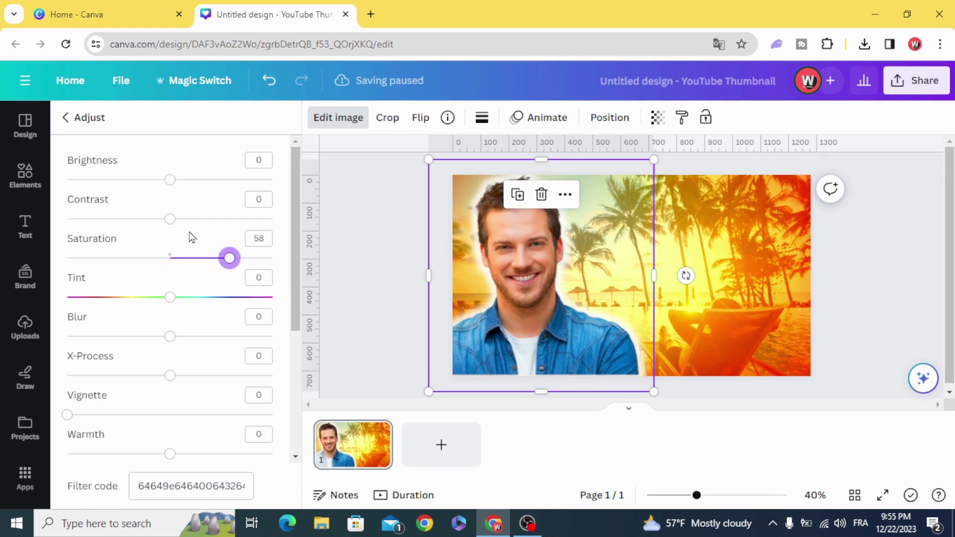
left_click_drag(172, 221, 213, 225)
scroll(184, 292, "down", 5)
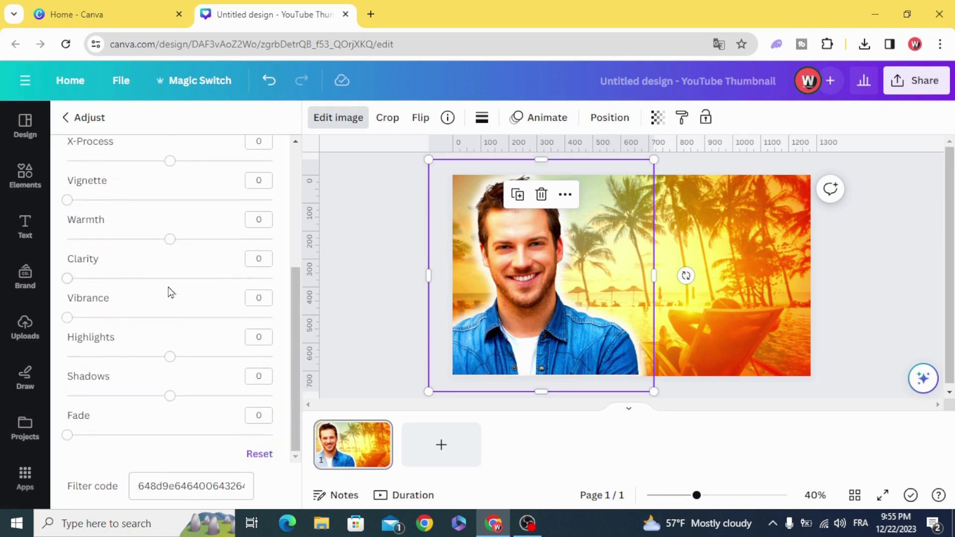
left_click_drag(68, 278, 300, 282)
left_click(392, 267)
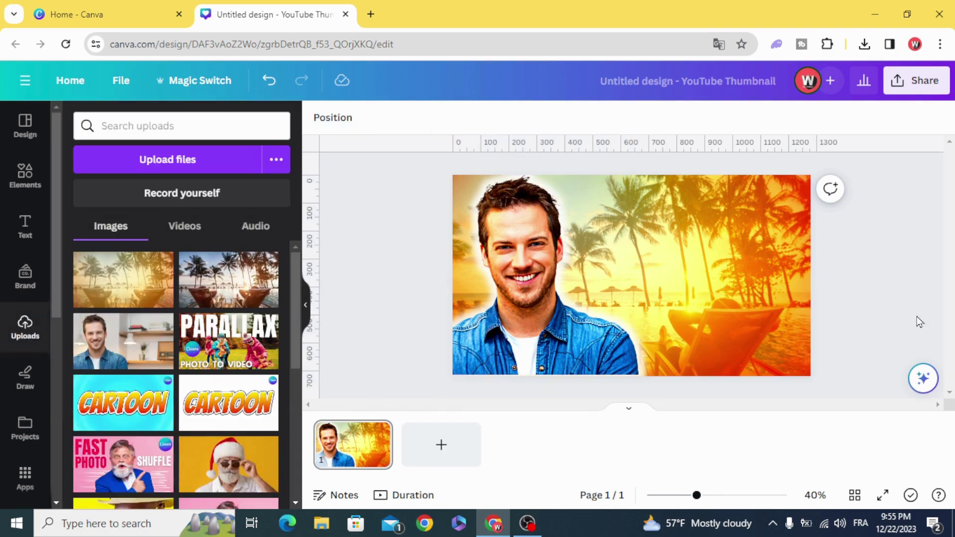
Add a page with a Light Gray (#d9d9d9) background and an 'Add a heading' text box
left_click(440, 446)
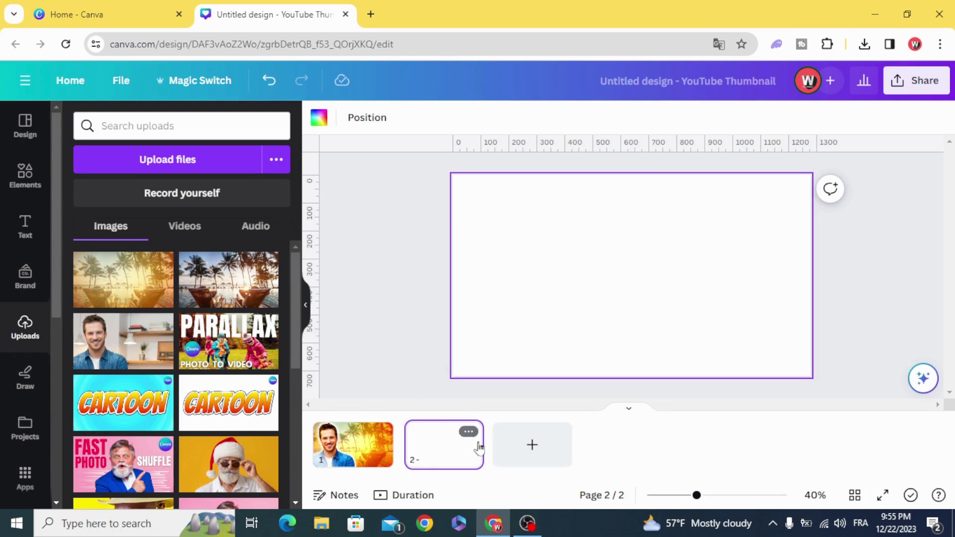
left_click(318, 117)
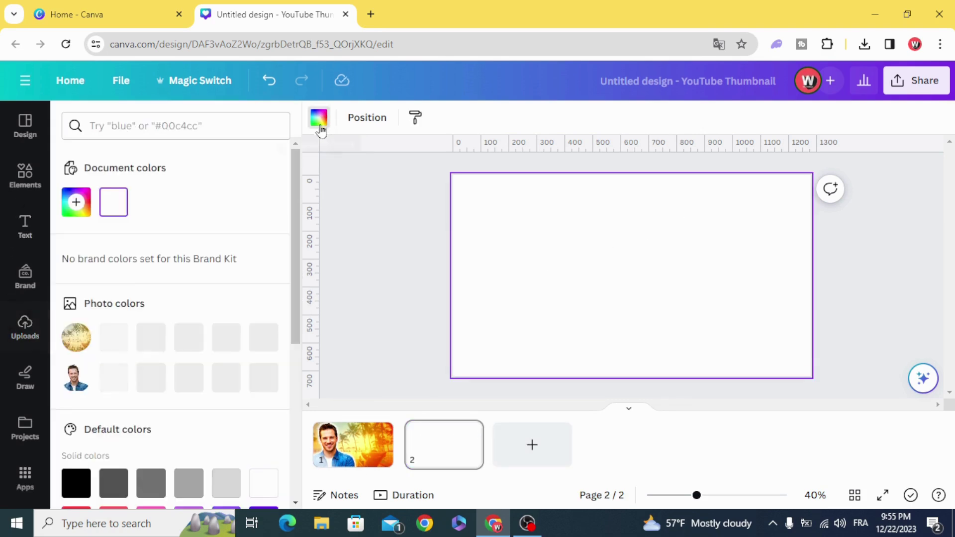
left_click(226, 482)
left_click(406, 308)
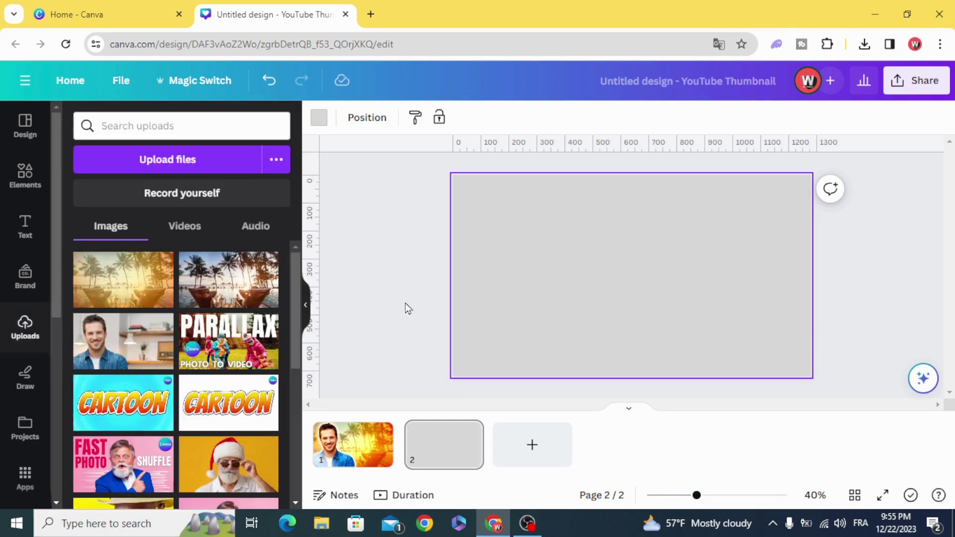
left_click(18, 221)
left_click(126, 264)
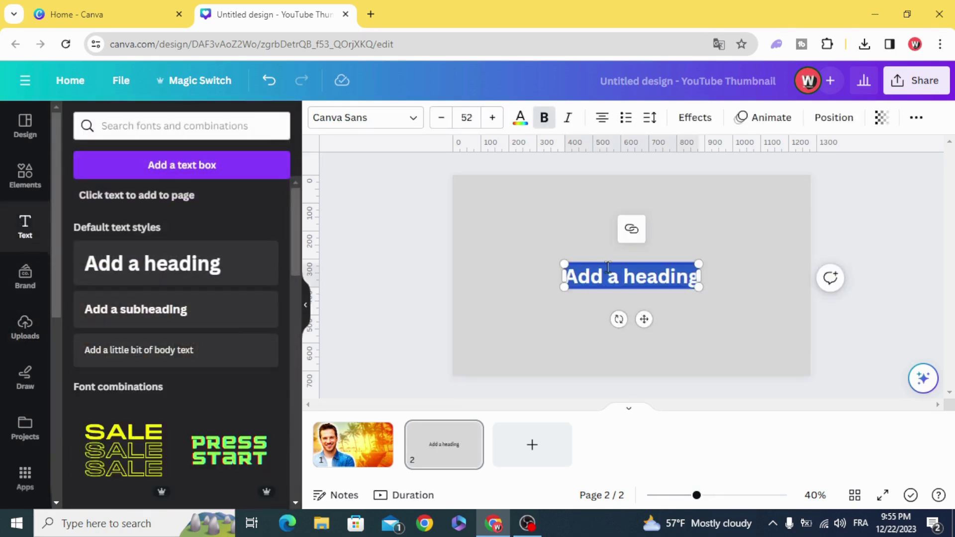
Replace the heading text with 'VIRAL' and set it in the Anton font
left_click(608, 267)
triple_click(616, 277)
type("C")
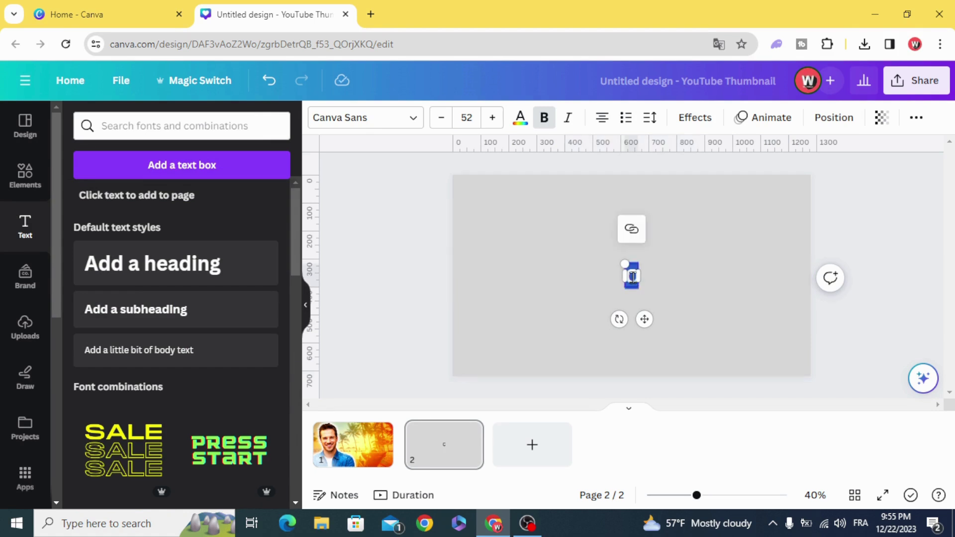
type("WIRAL")
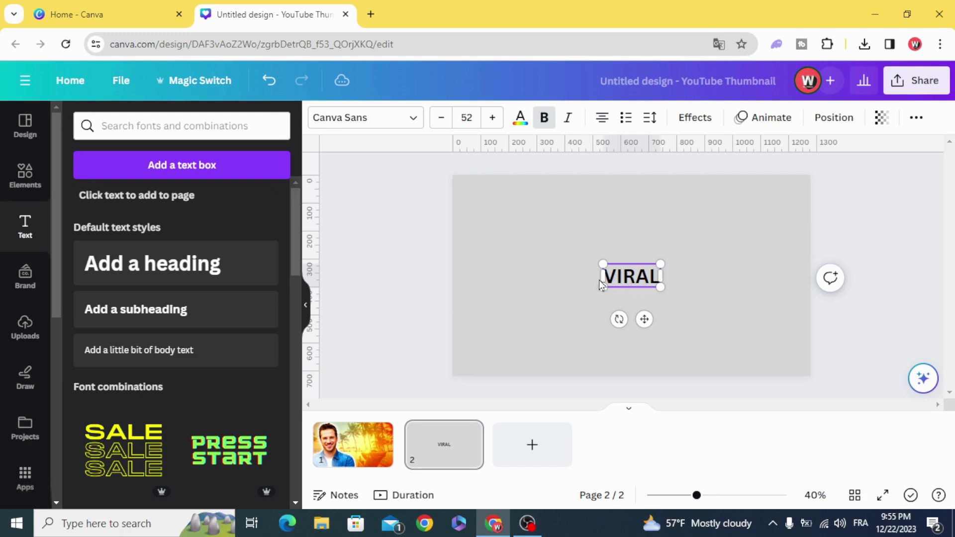
left_click(360, 125)
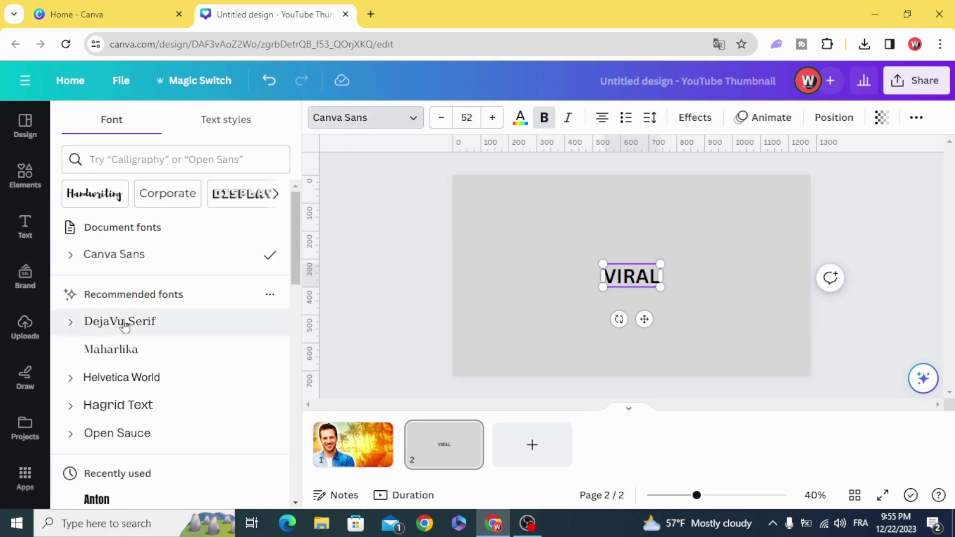
scroll(126, 348, "down", 3)
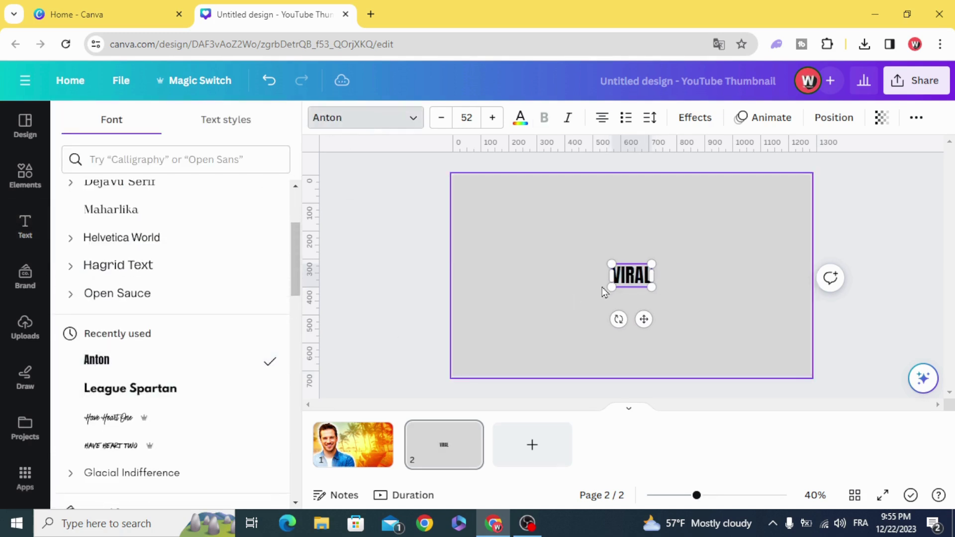
Enlarge the VIRAL text to size 211 and make it italic
left_click_drag(608, 259, 535, 220)
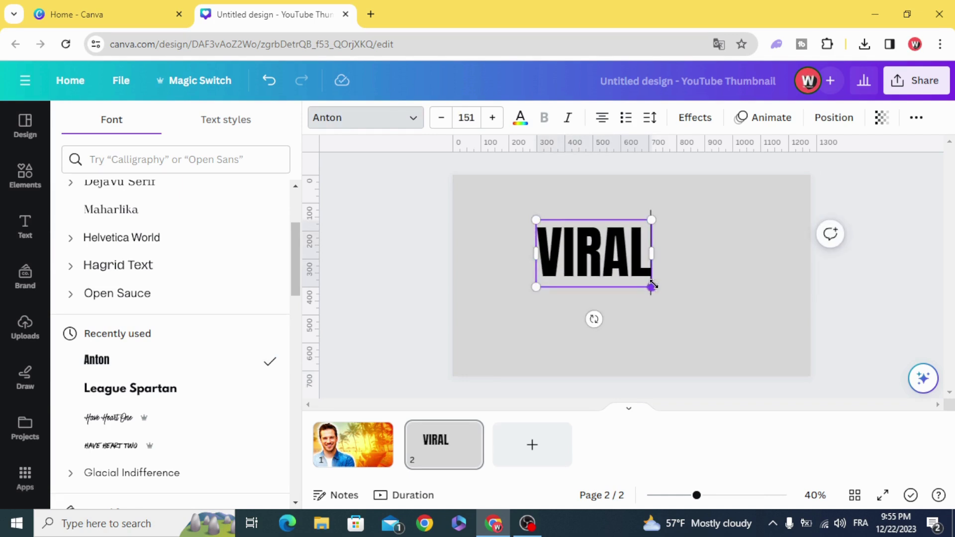
left_click_drag(651, 287, 698, 313)
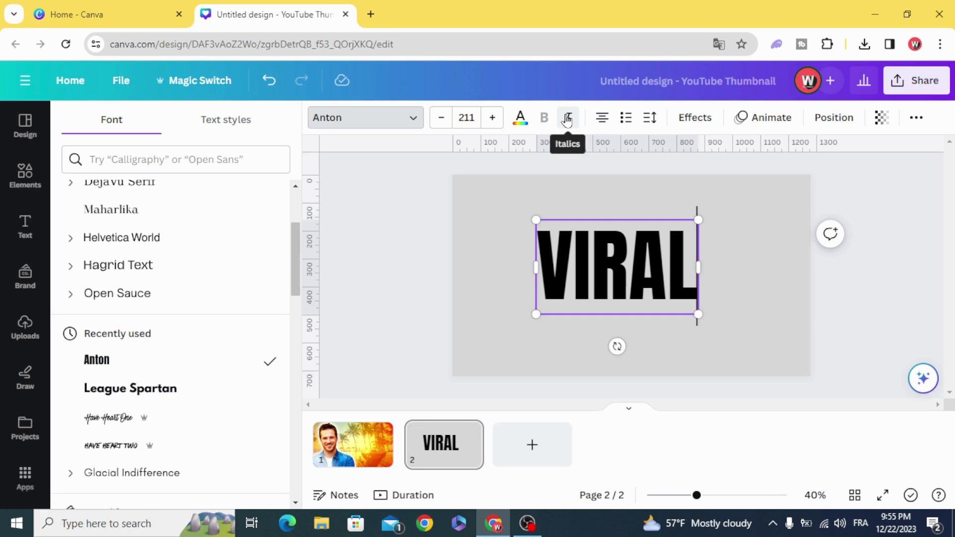
left_click(567, 118)
left_click(530, 235)
left_click(576, 277)
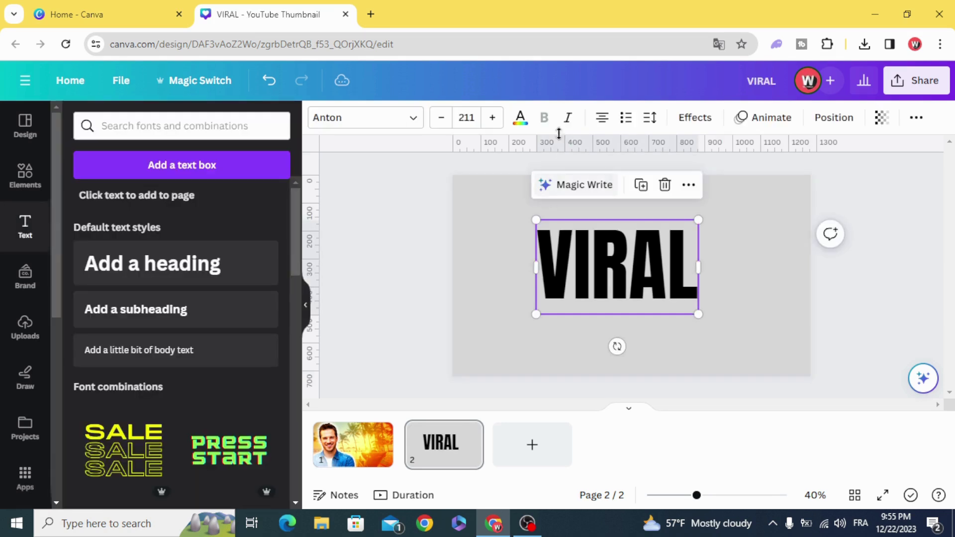
left_click(566, 120)
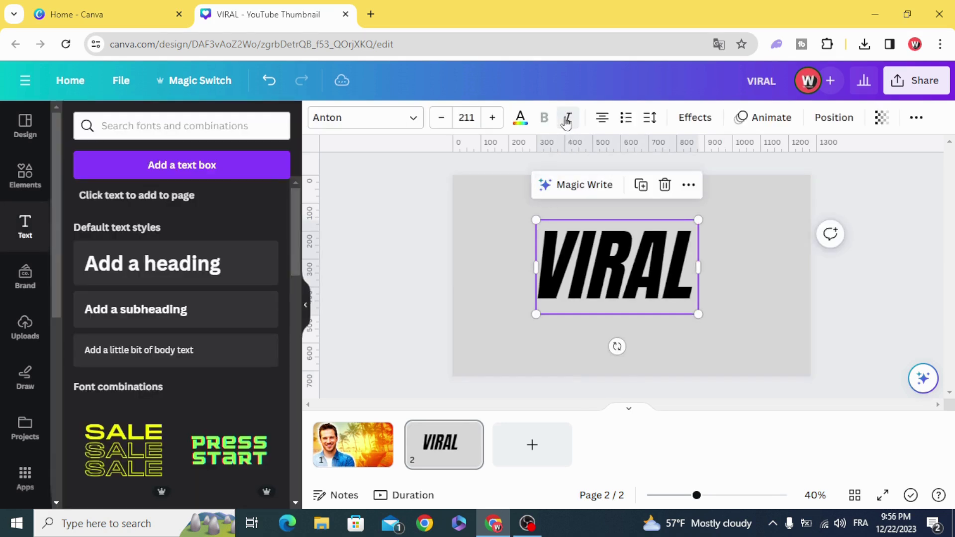
Move VIRAL up toward the page's top right and make it white
left_click(486, 264)
left_click_drag(579, 280, 664, 256)
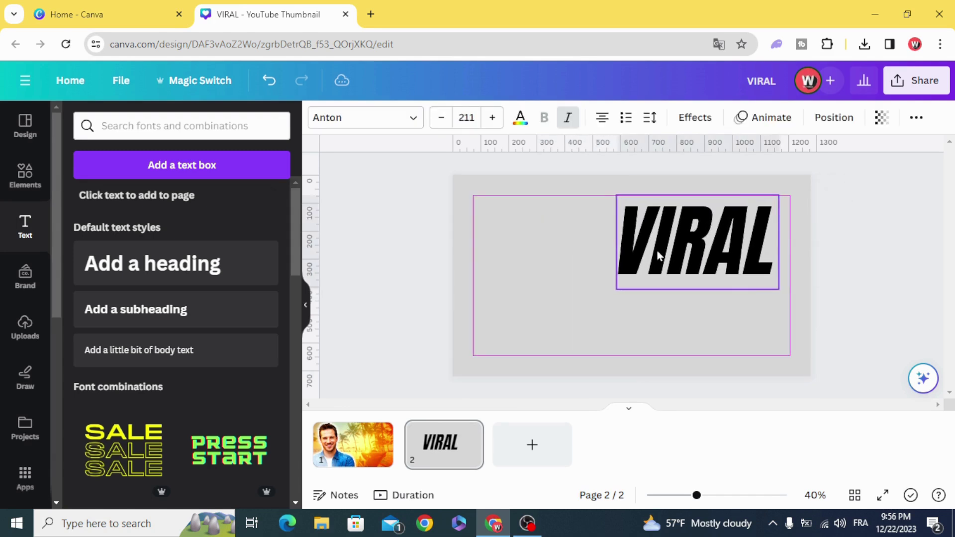
left_click(529, 120)
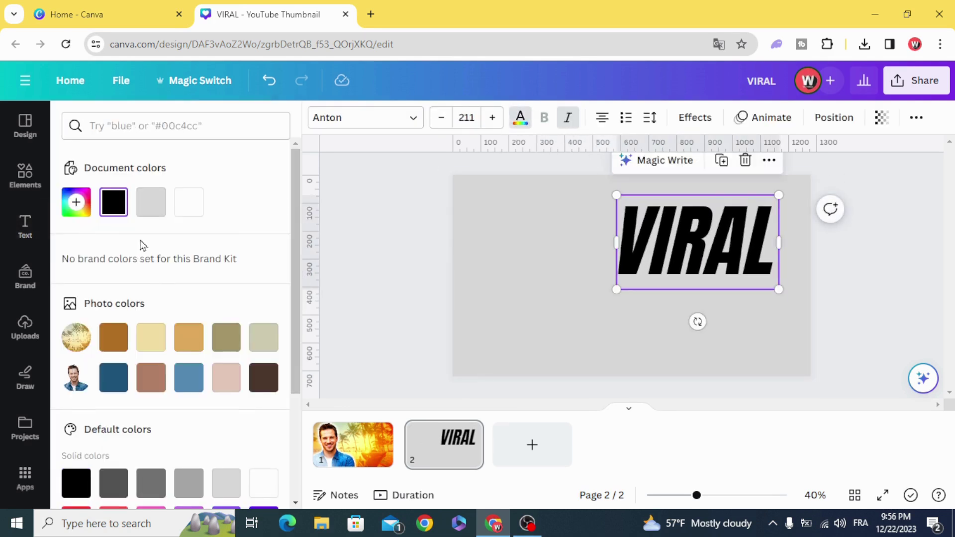
left_click(192, 208)
left_click(388, 218)
Duplicate VIRAL, place the copy below it, and retype it as 'YOUTUBE'
left_click(663, 260)
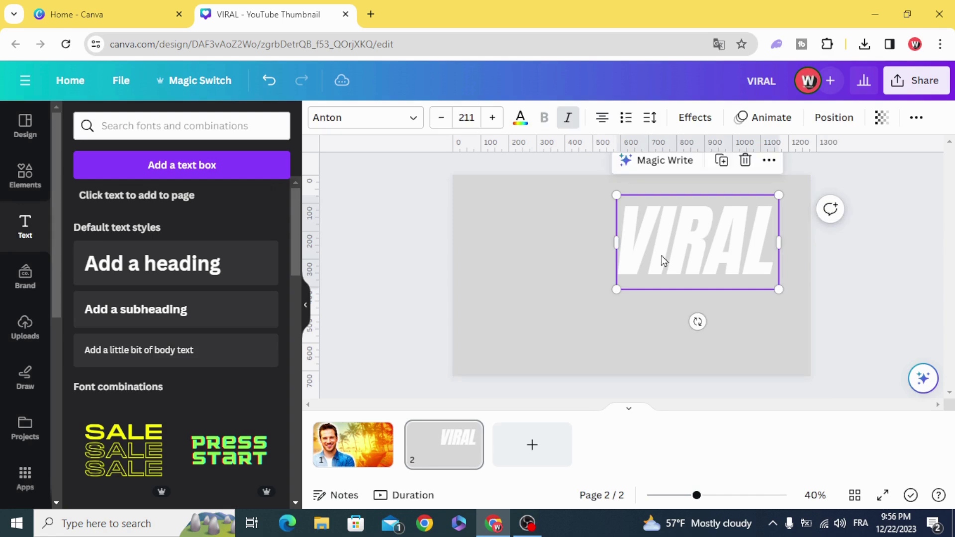
left_click(721, 160)
left_click_drag(703, 273, 696, 330)
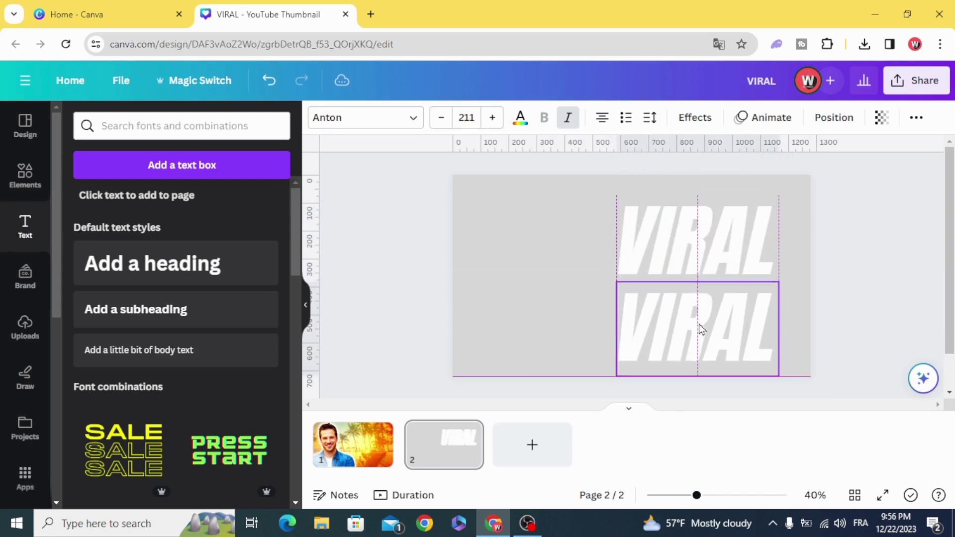
double_click(687, 332)
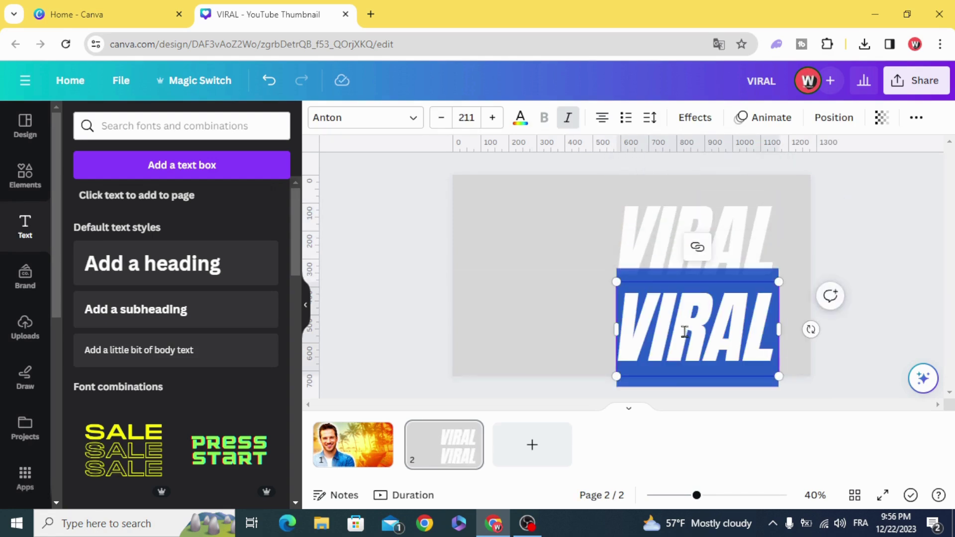
type("YOUTUBE")
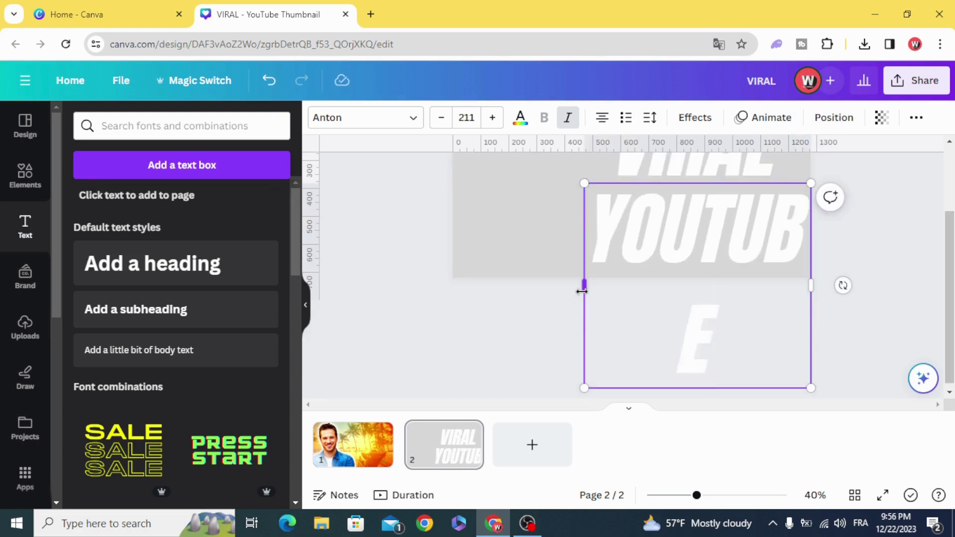
Resize YOUTUBE to 131, tuck it under VIRAL, and raise VIRAL to the centre line
left_click_drag(582, 291, 548, 324)
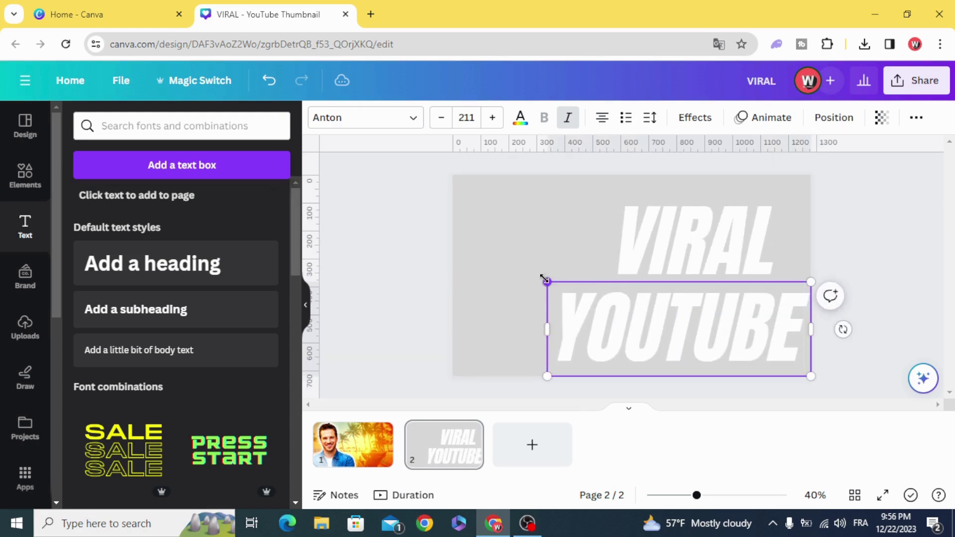
left_click_drag(549, 278, 661, 320)
left_click_drag(707, 344, 675, 312)
left_click_drag(757, 329, 771, 337)
left_click(499, 330)
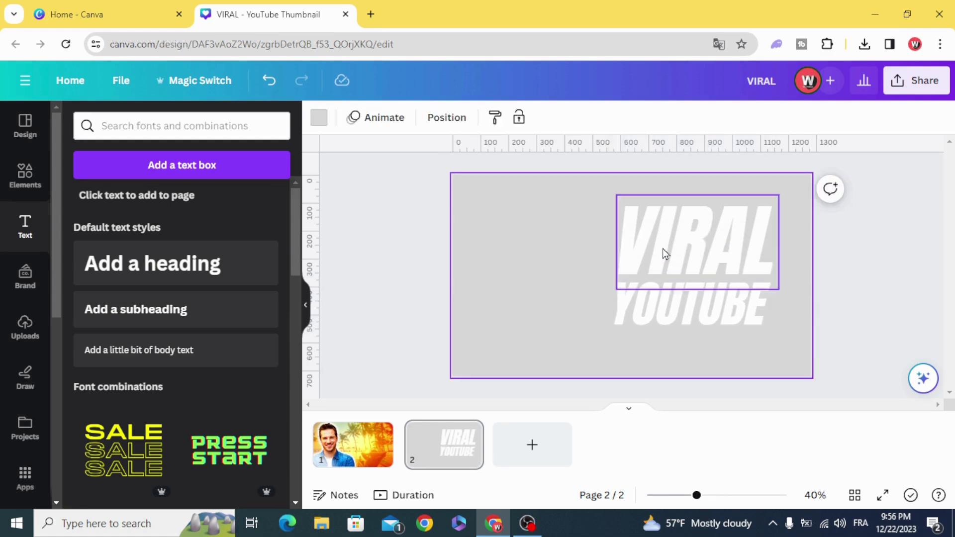
left_click_drag(663, 252, 661, 240)
left_click(557, 311)
left_click_drag(688, 317, 690, 304)
left_click(492, 301)
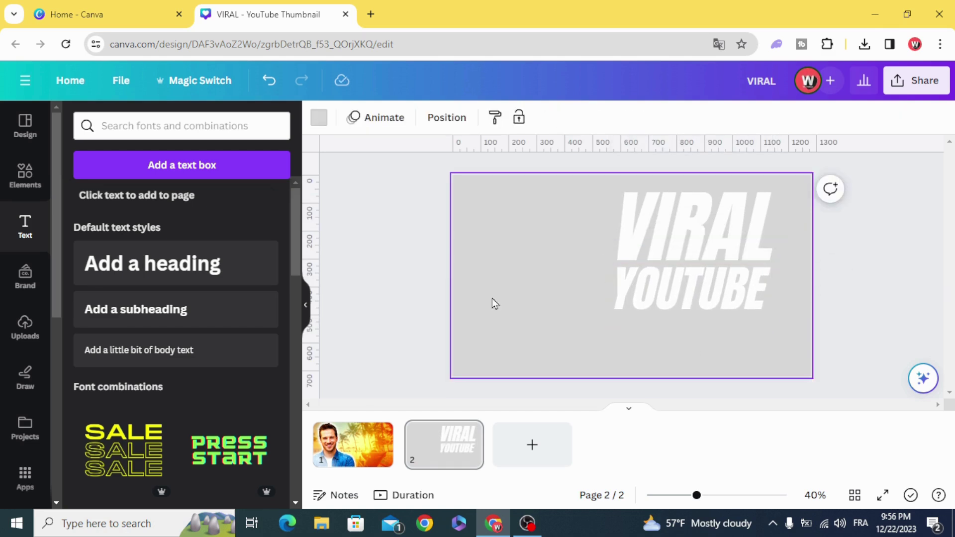
left_click(624, 288)
left_click(552, 284)
Find and open the TypeGradient app from Apps
left_click(25, 477)
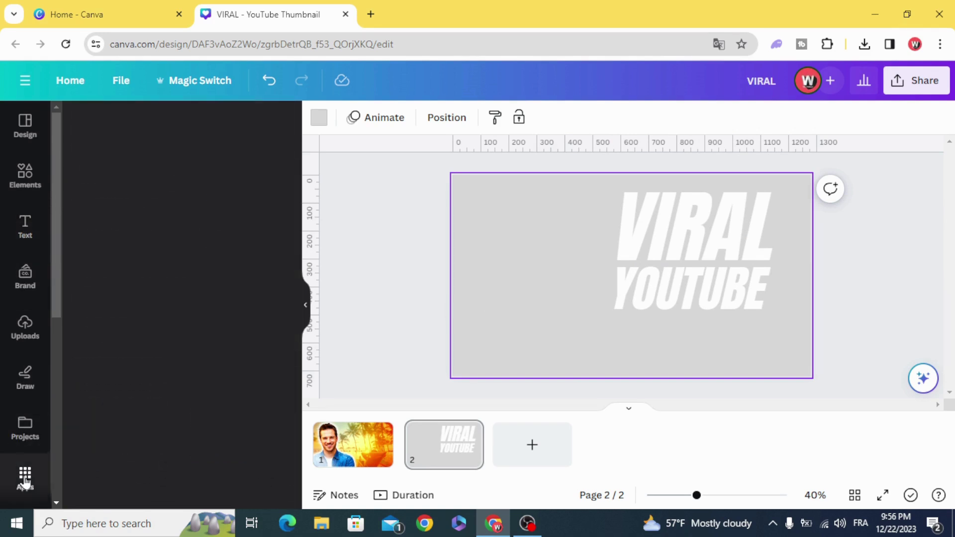
scroll(92, 403, "down", 4)
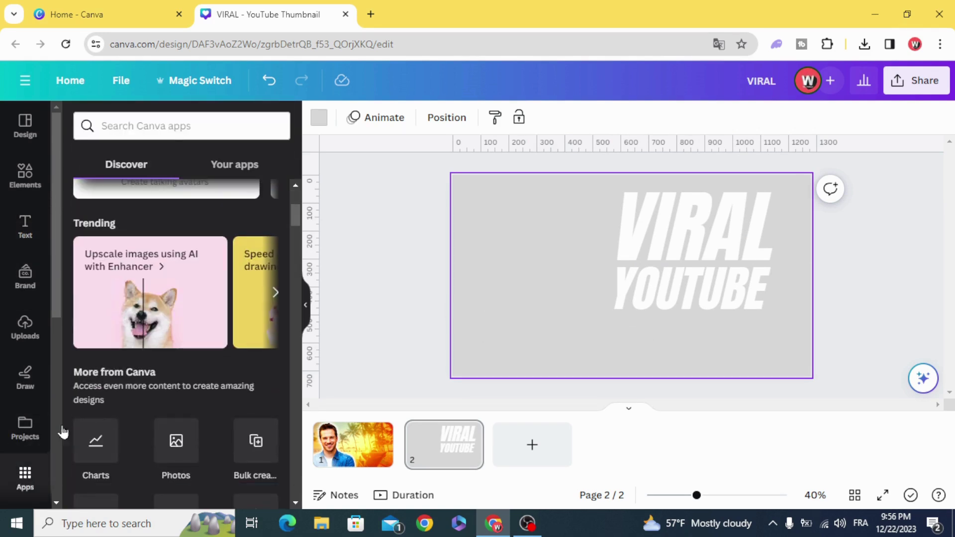
left_click(170, 123)
type("T")
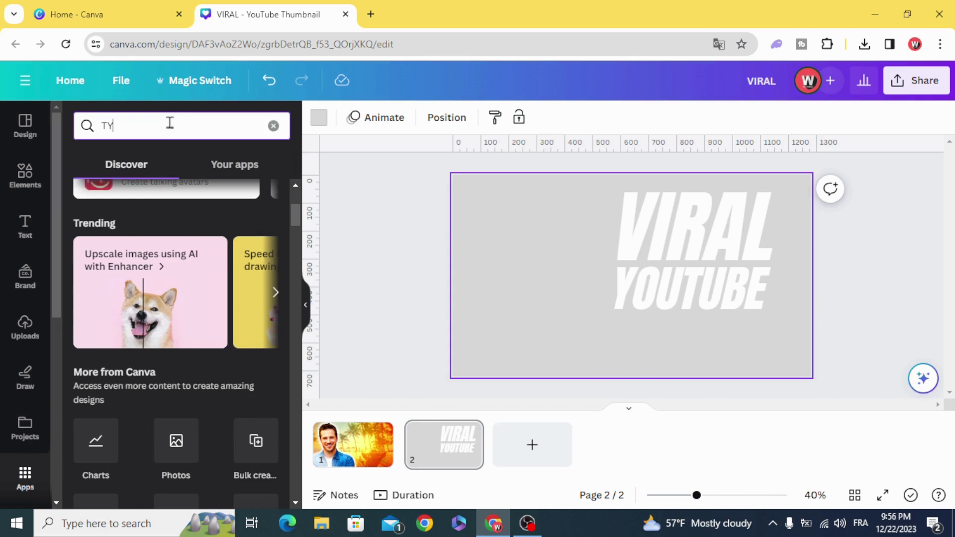
type("Y")
left_click(129, 240)
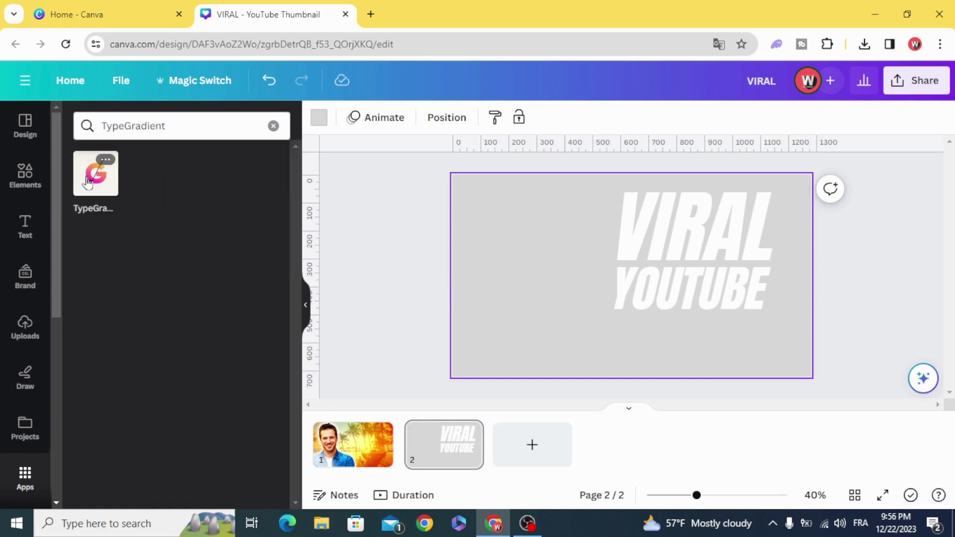
left_click(87, 181)
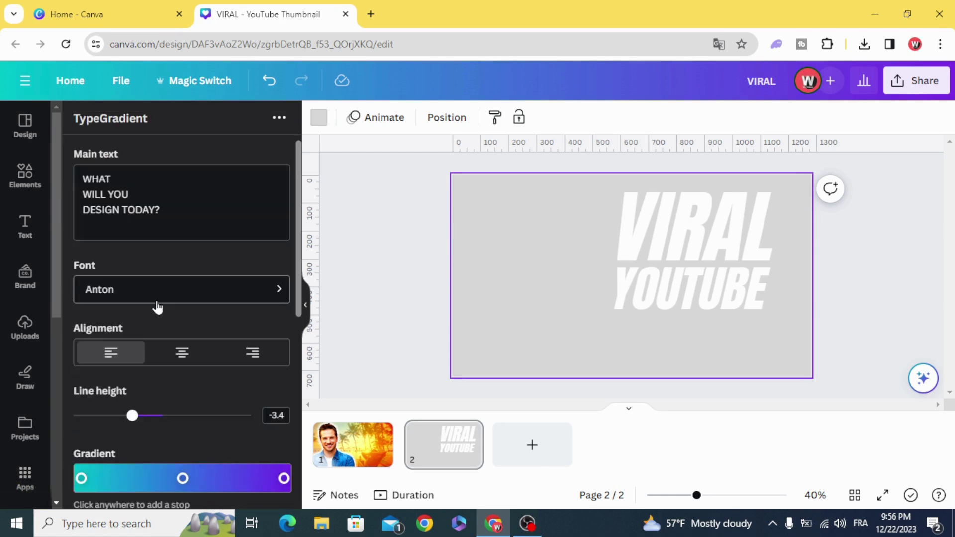
Replace the app's sample main text with 'THUMBNAIL'
left_click_drag(160, 211, 73, 180)
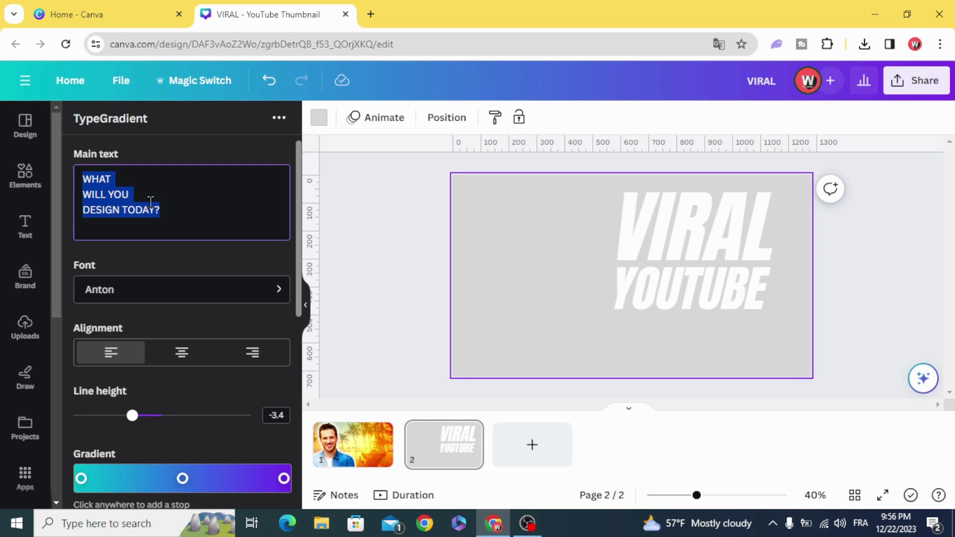
type("THUMBNAIL")
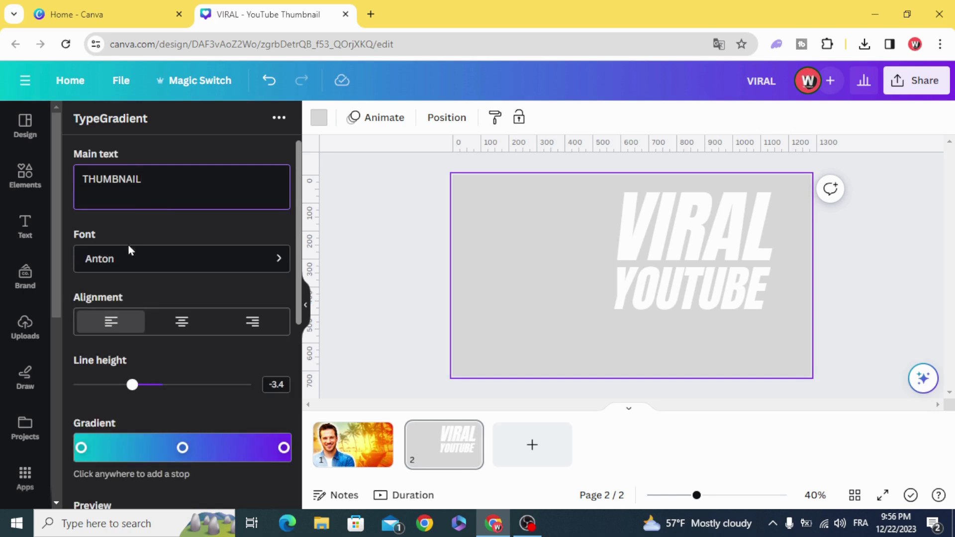
scroll(139, 268, "down", 5)
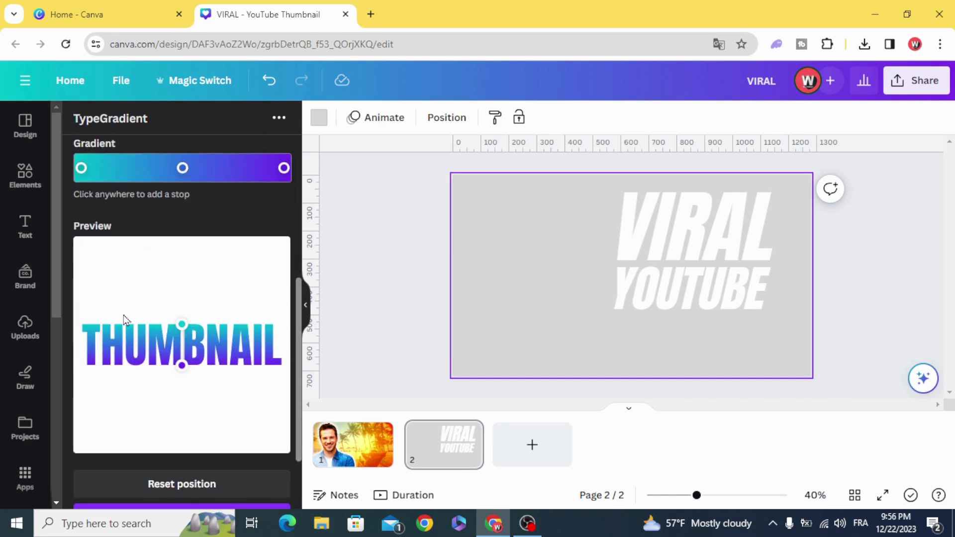
scroll(125, 319, "up", 1)
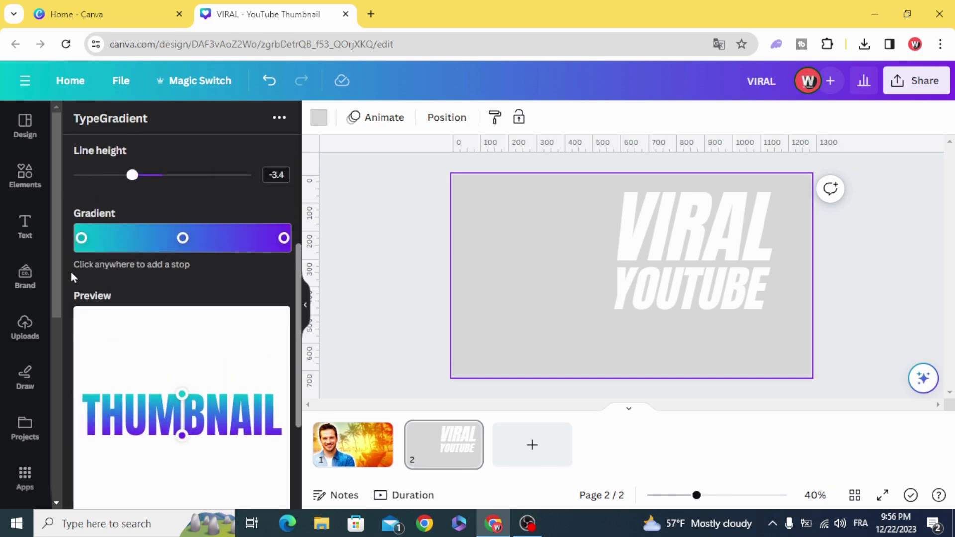
Set the three gradient stops to red, bright yellow and rich yellow
left_click(82, 239)
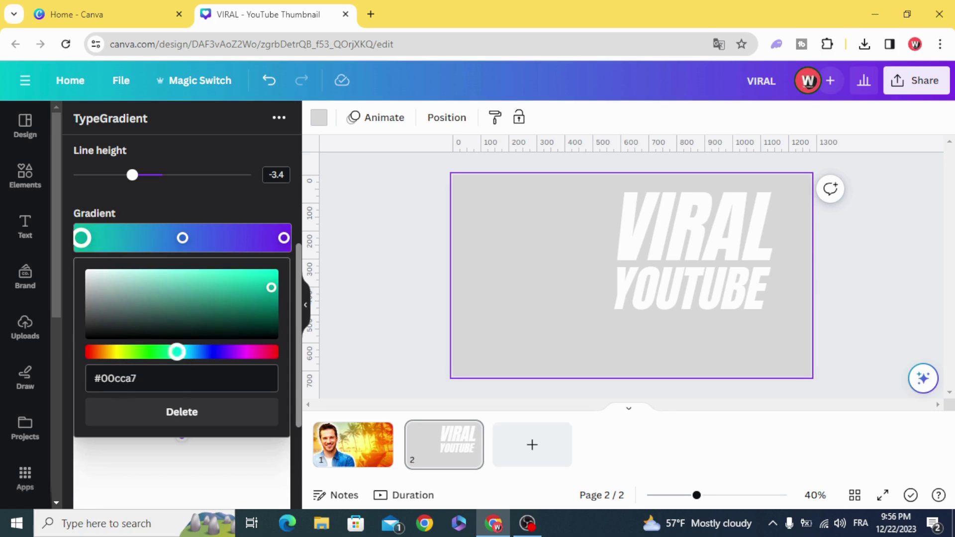
left_click_drag(177, 352, 92, 352)
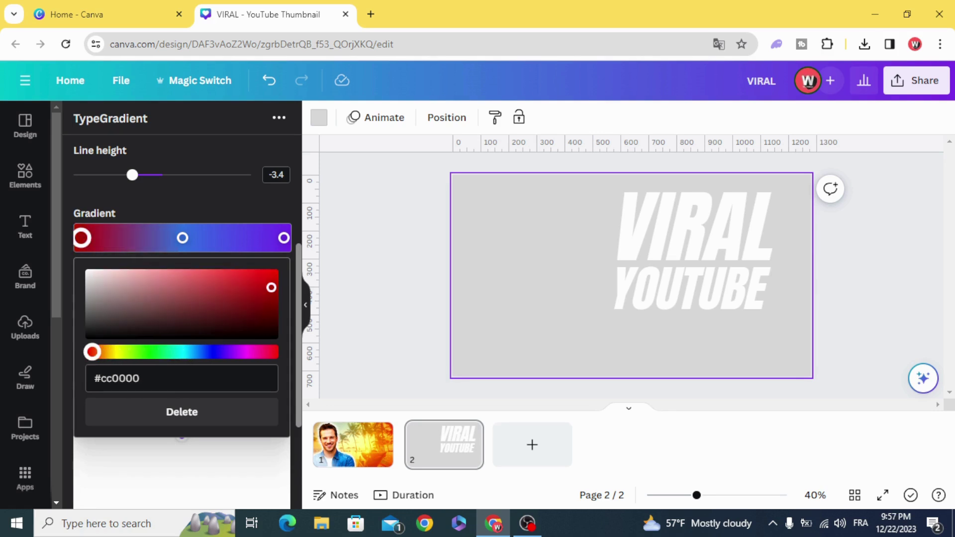
left_click(182, 238)
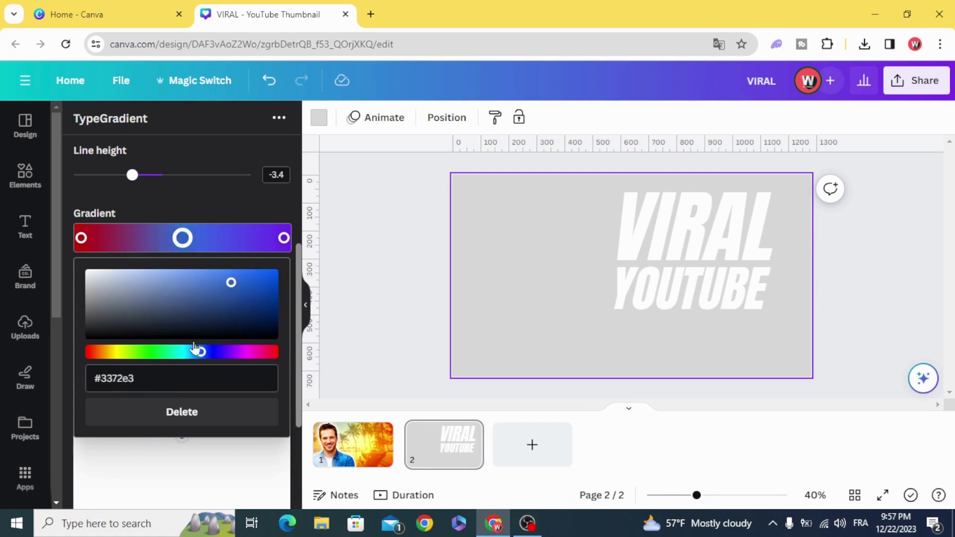
left_click_drag(200, 352, 127, 353)
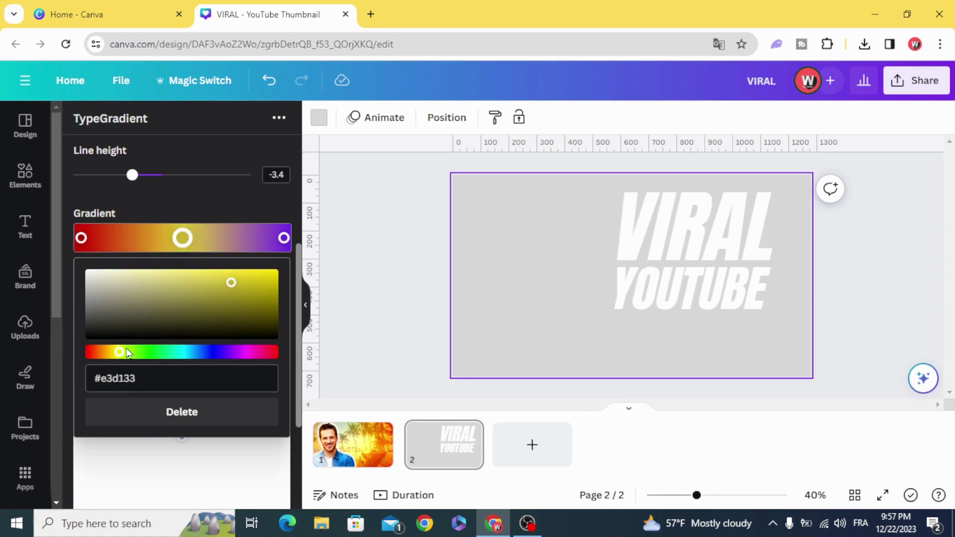
left_click_drag(231, 283, 217, 276)
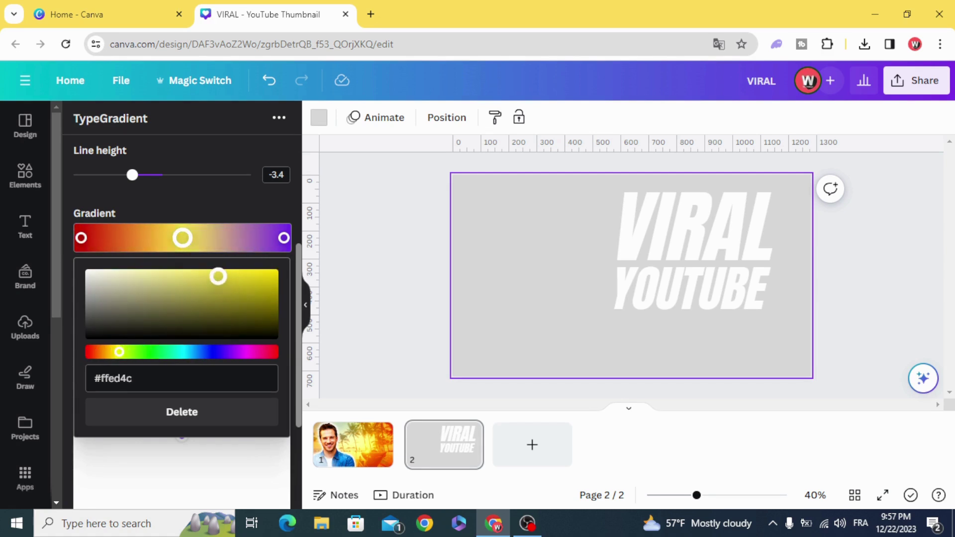
left_click(283, 239)
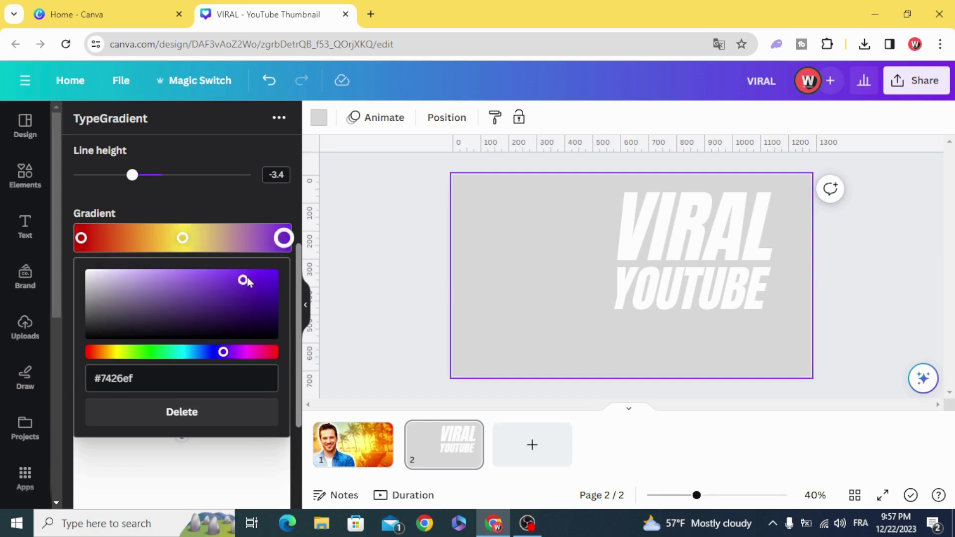
left_click(117, 353)
left_click_drag(243, 278, 272, 277)
left_click(287, 191)
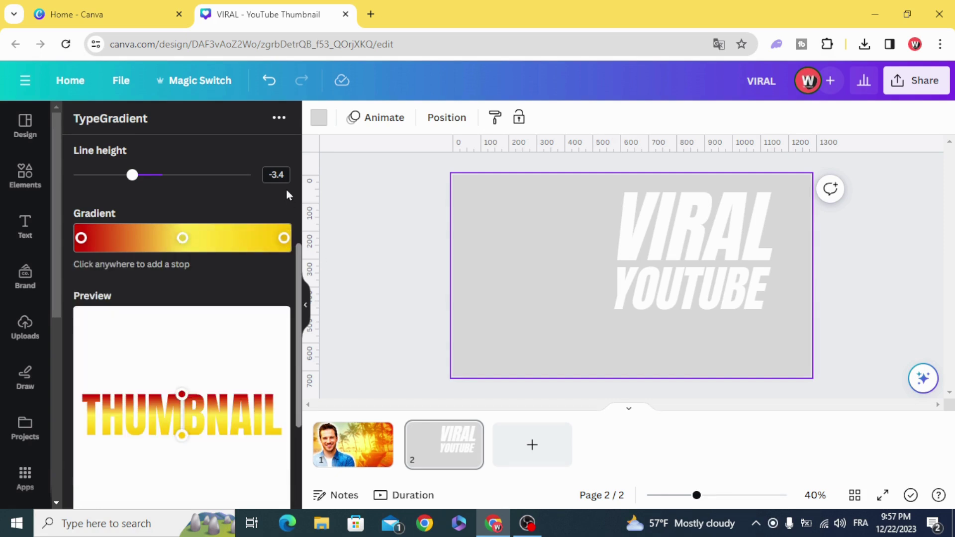
scroll(149, 335, "down", 1)
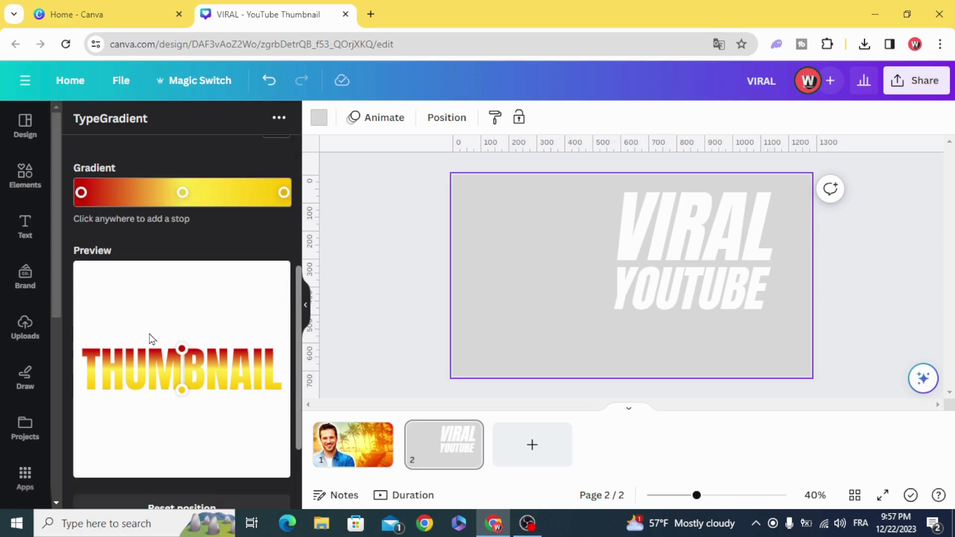
scroll(149, 336, "up", 1)
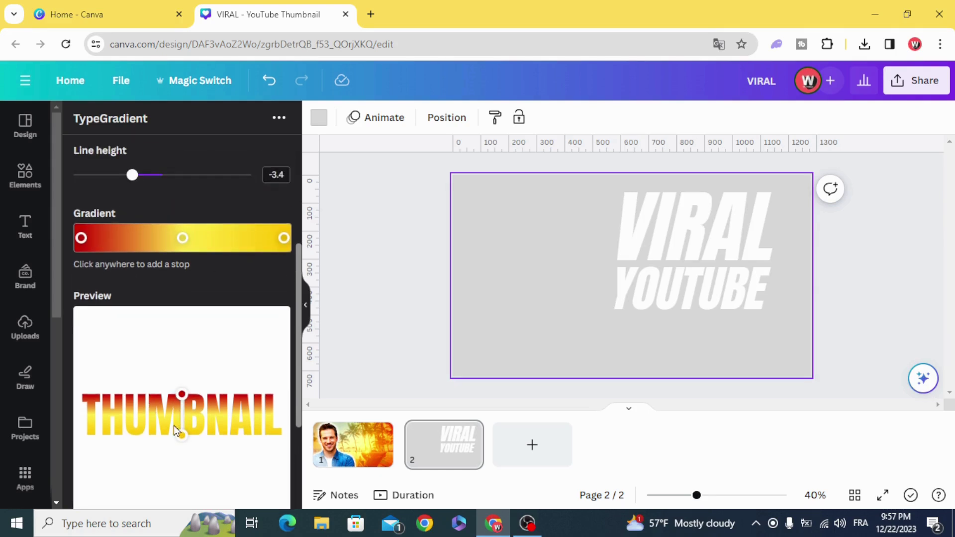
Reverse the gradient so red sits at the bottom and add THUMBNAIL to the design
left_click_drag(184, 400, 167, 390)
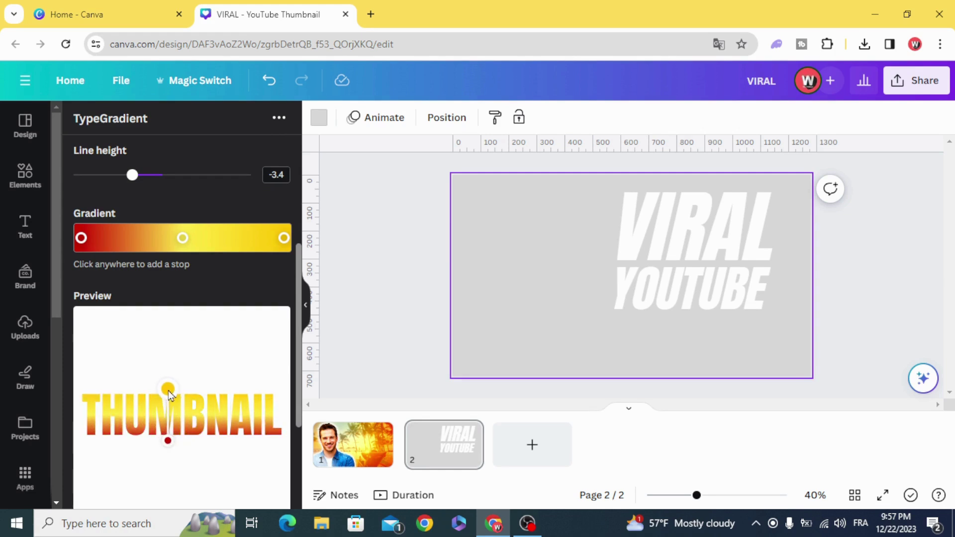
scroll(198, 368, "down", 3)
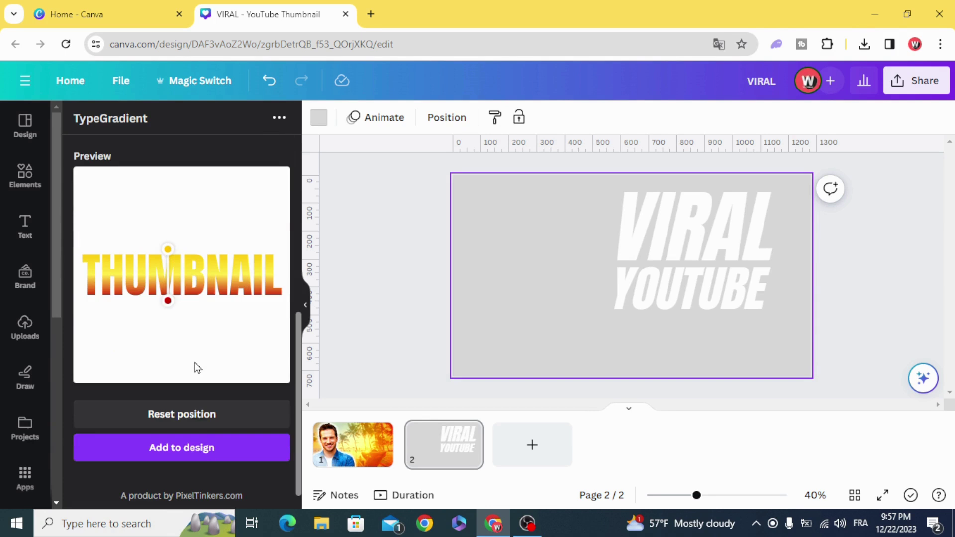
left_click(196, 444)
Resize the THUMBNAIL image and tuck it just beneath YOUTUBE
left_click(497, 279)
left_click_drag(560, 266, 524, 286)
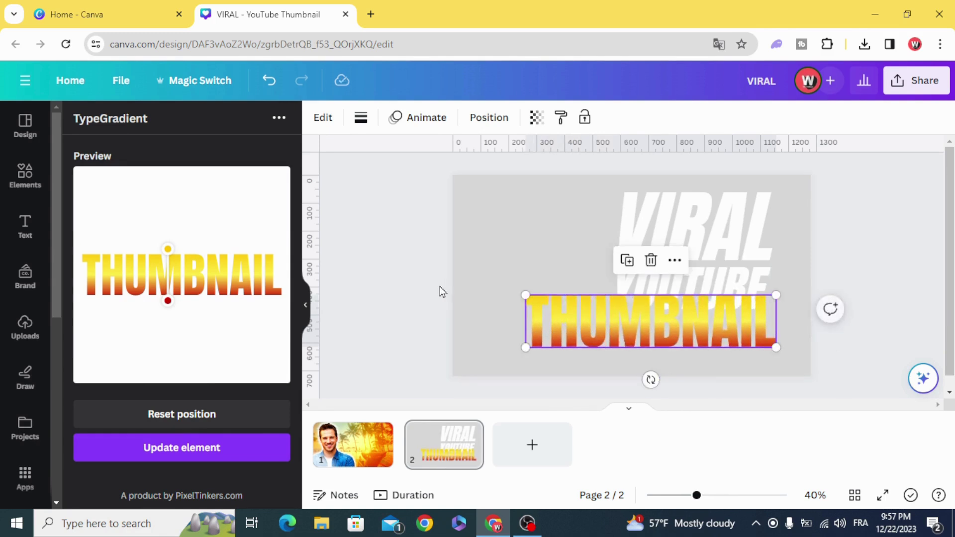
left_click(441, 289)
left_click_drag(533, 320, 559, 319)
left_click_drag(645, 346, 640, 342)
left_click(479, 310)
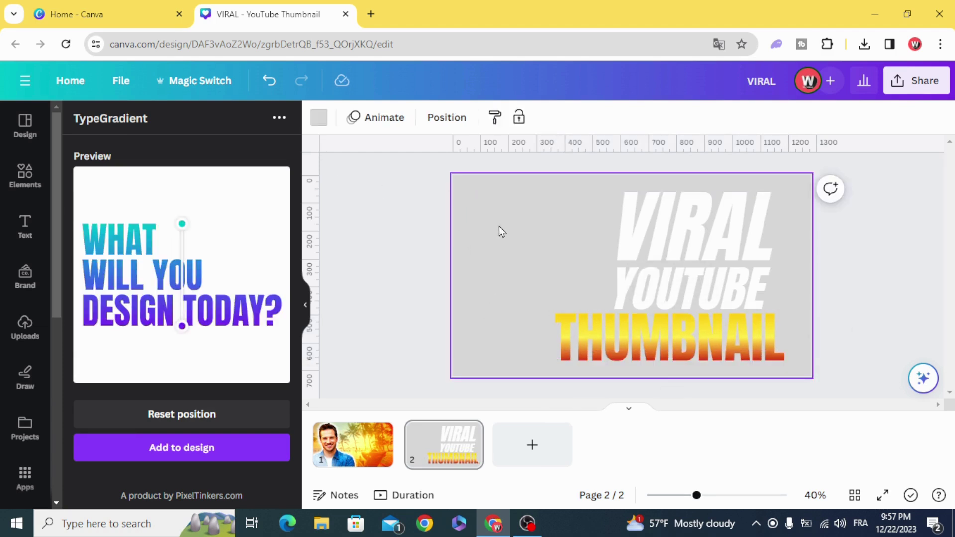
left_click(319, 117)
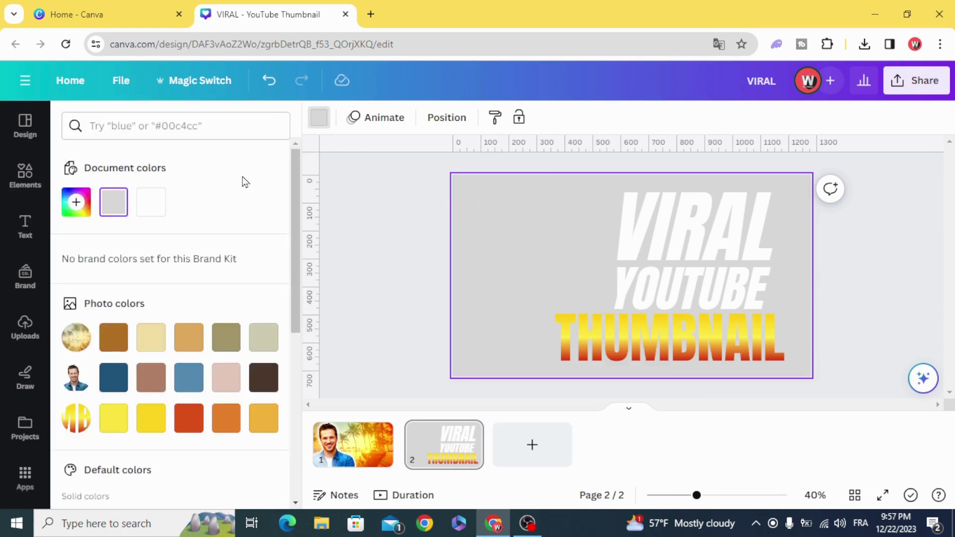
Clear page 2's grey background and choose a transparent-background PNG download
left_click(162, 206)
left_click(356, 209)
left_click(912, 80)
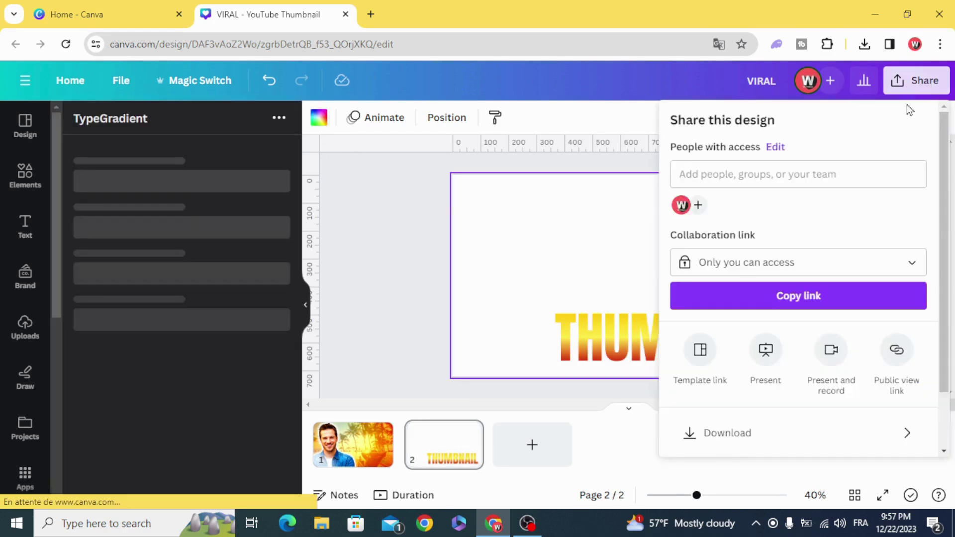
scroll(799, 379, "down", 2)
left_click(810, 365)
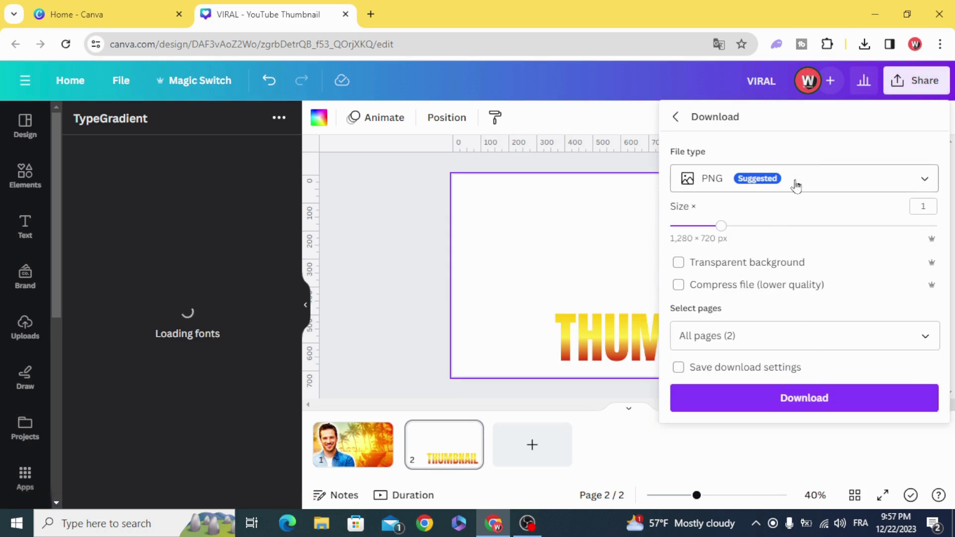
left_click(678, 262)
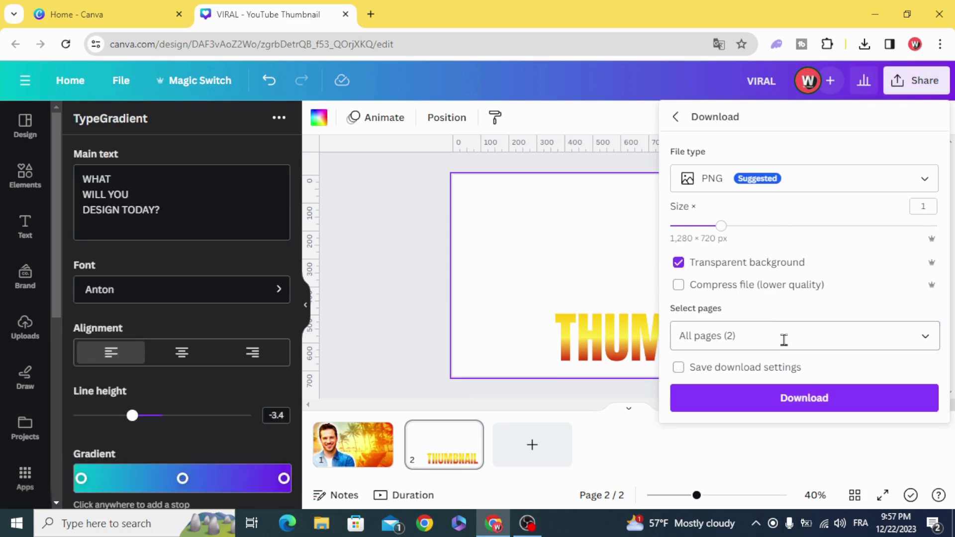
Download only Page 2 as VIRAL.png, then return to page 1
left_click(784, 339)
left_click(915, 174)
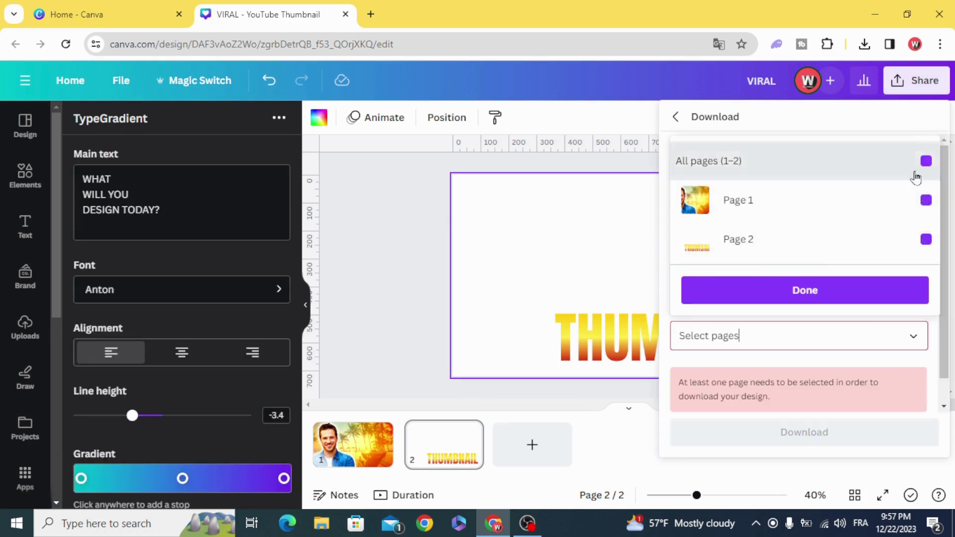
left_click(924, 239)
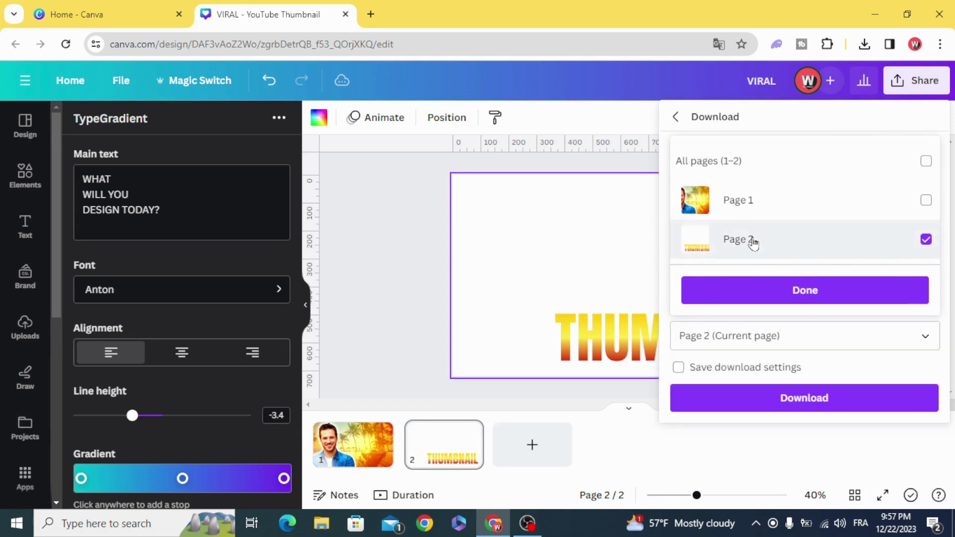
left_click(803, 289)
left_click(788, 397)
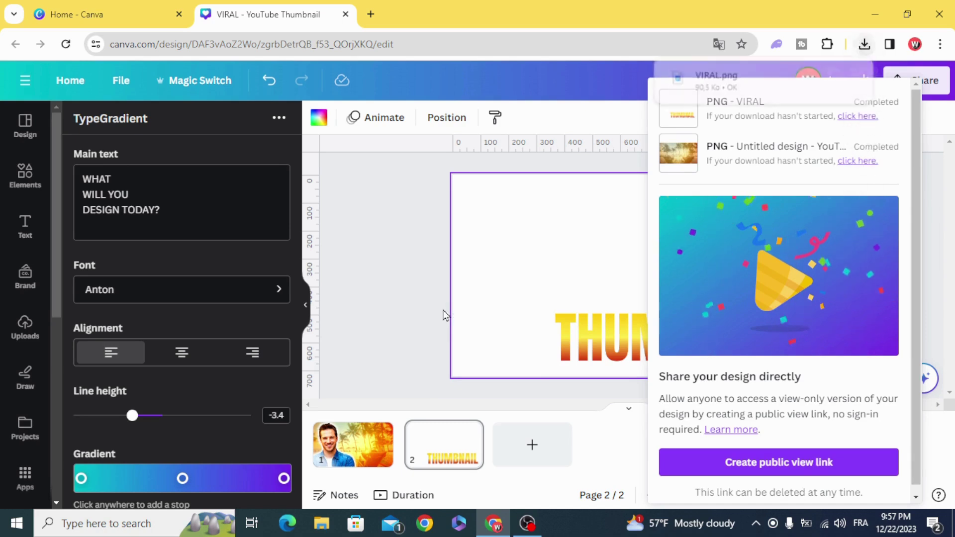
left_click(442, 326)
left_click(366, 448)
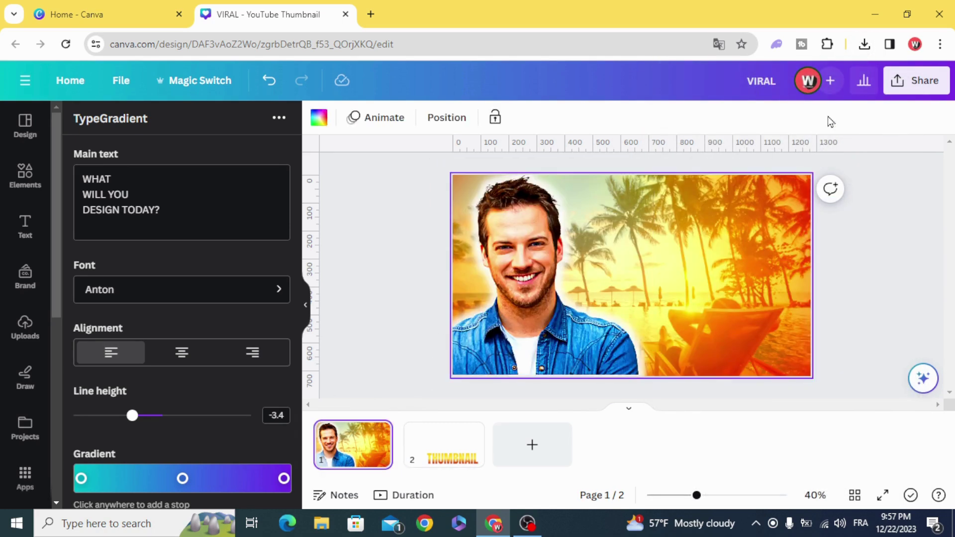
Upload VIRAL.png from the browser downloads and add it to page 1
left_click(864, 45)
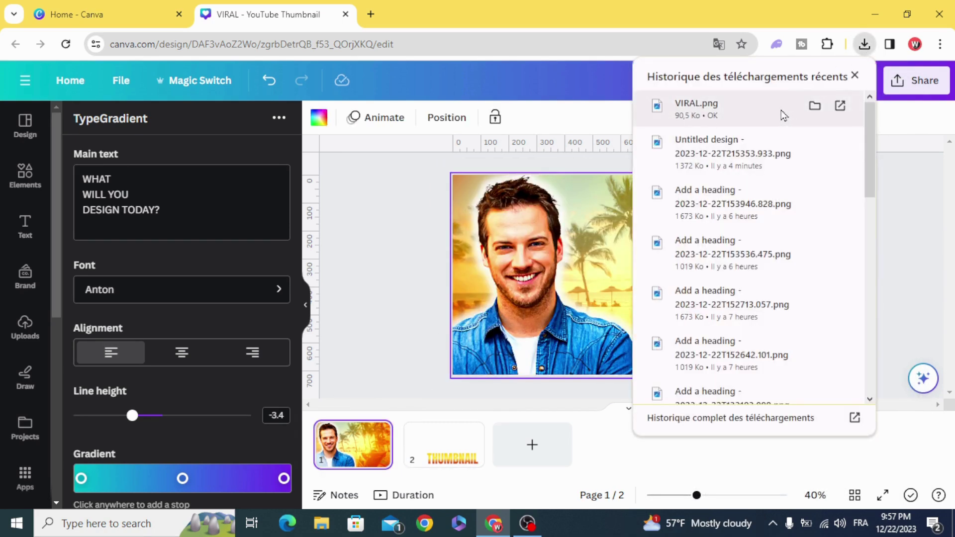
left_click_drag(784, 116, 177, 333)
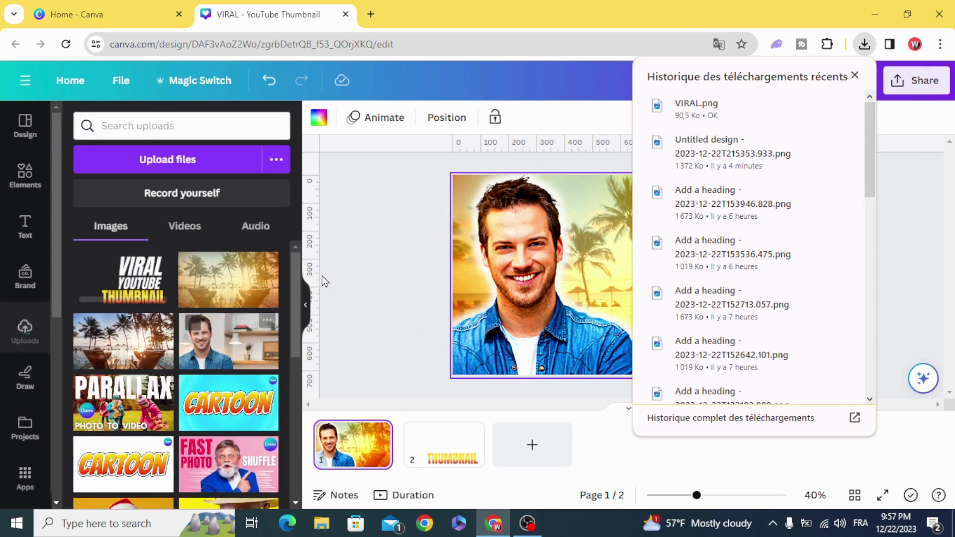
left_click(371, 276)
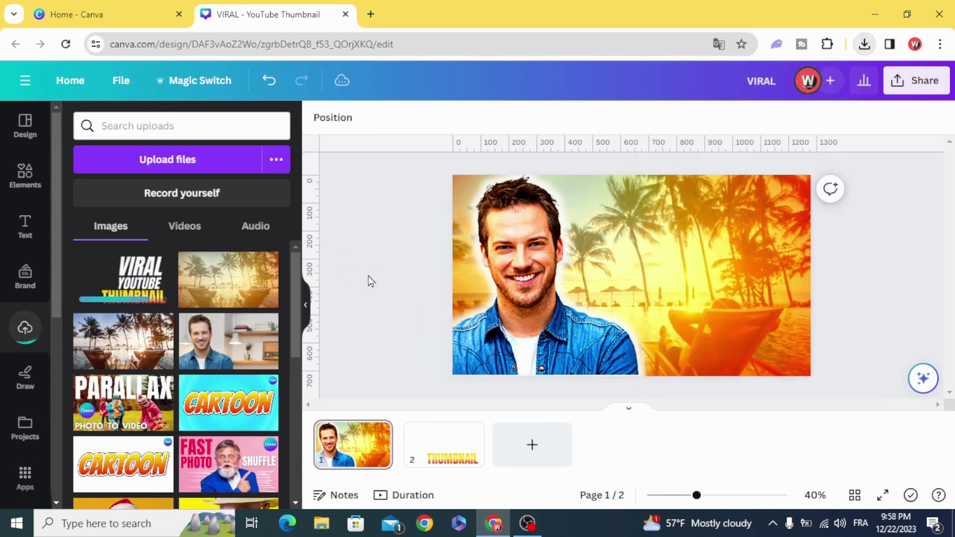
left_click(120, 275)
Enlarge the title image and fit it over the right side of the beach scene
left_click_drag(653, 278, 709, 247)
left_click_drag(565, 312, 452, 376)
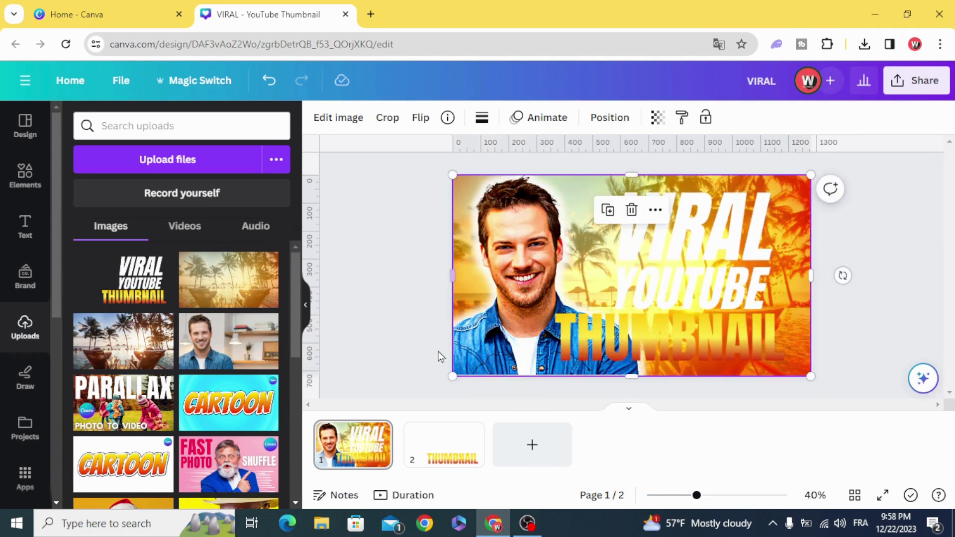
left_click_drag(452, 278, 526, 276)
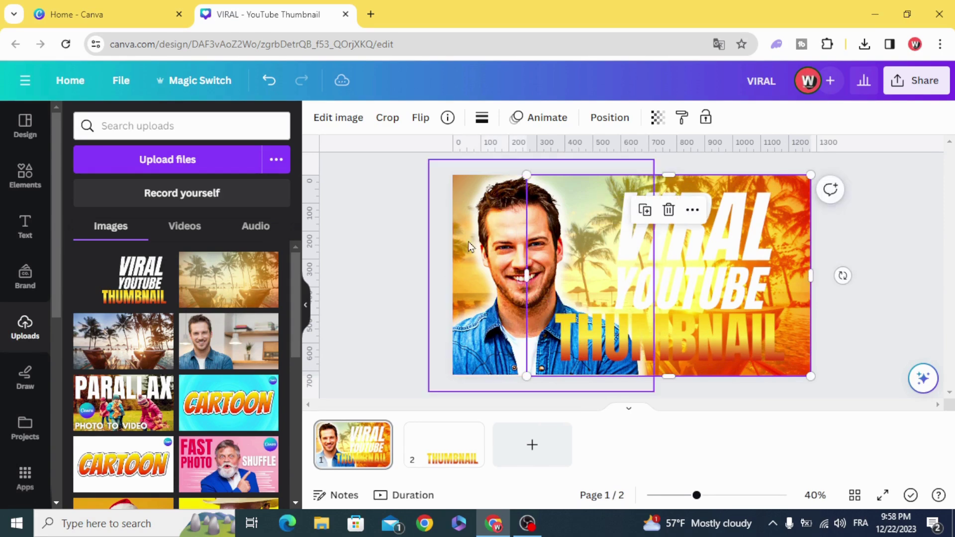
left_click_drag(810, 275, 791, 275)
Apply a Glow shadow with Transparency 100, Blur 0 and Size 20 to the title image
left_click(338, 119)
scroll(249, 209, "down", 3)
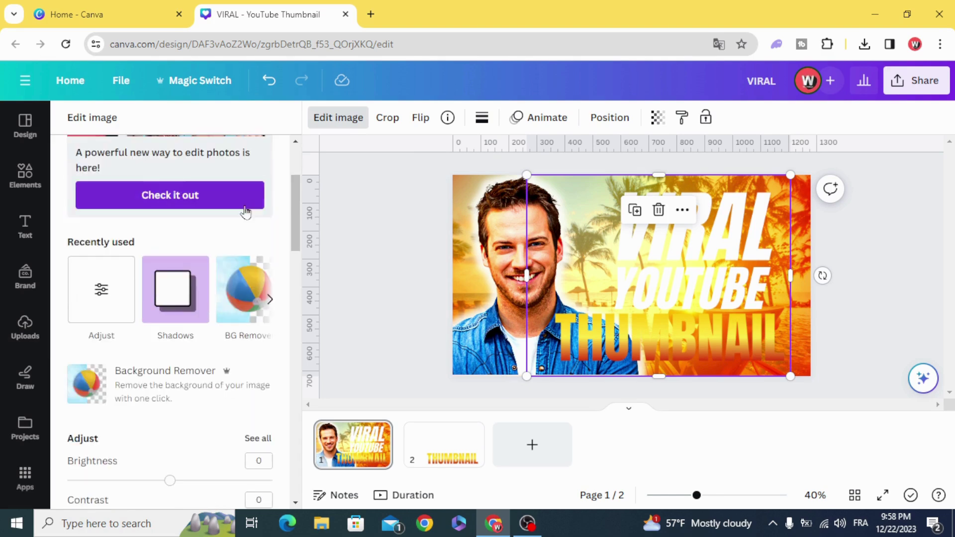
left_click(167, 288)
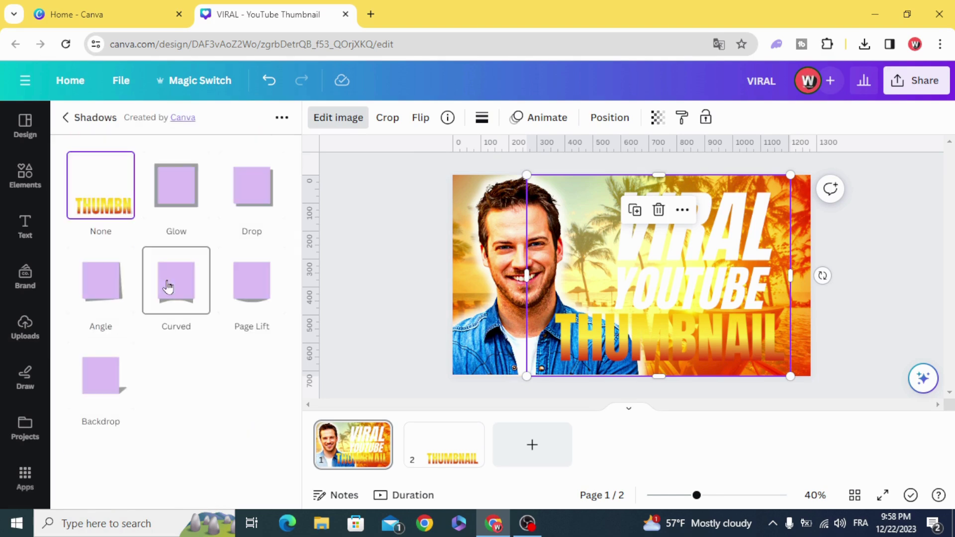
left_click(176, 185)
left_click(176, 185)
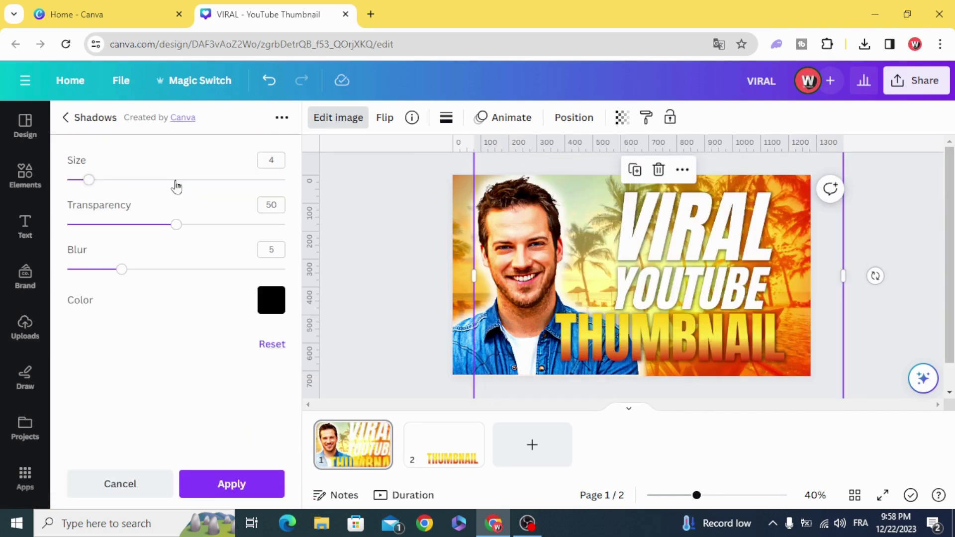
left_click_drag(177, 234, 285, 226)
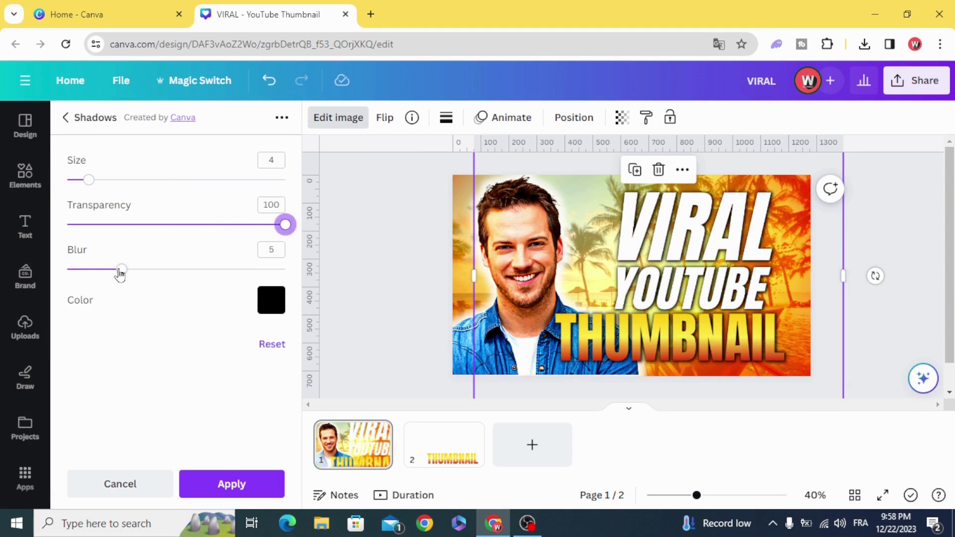
left_click_drag(120, 274, 67, 271)
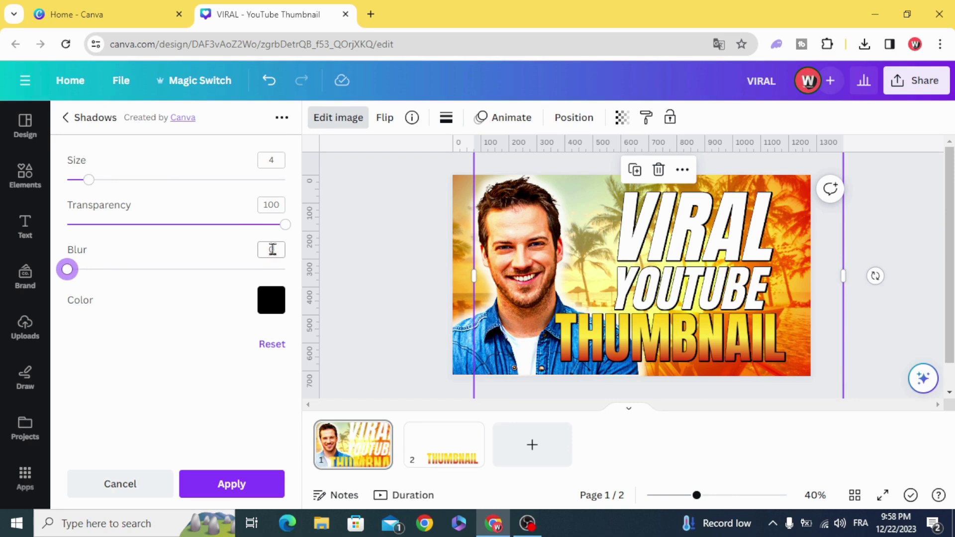
left_click_drag(88, 180, 178, 182)
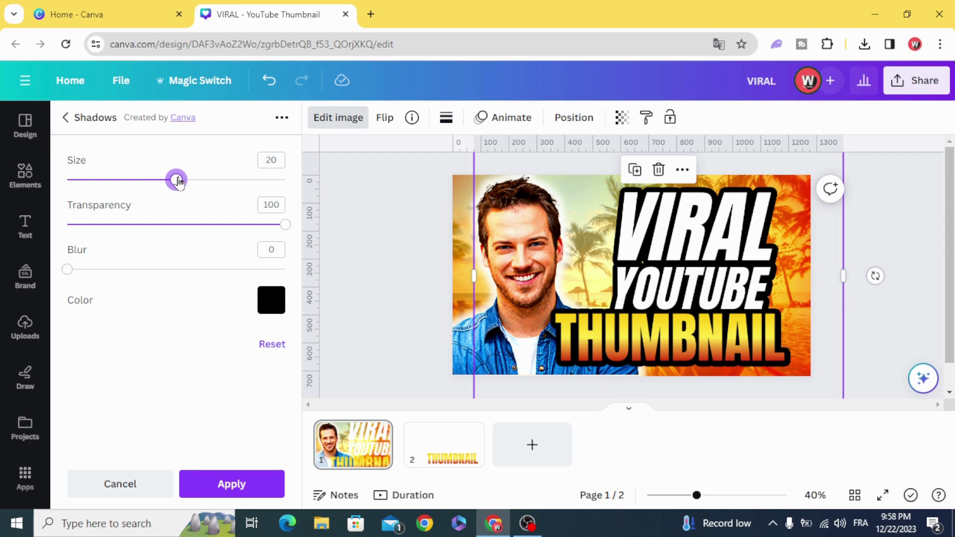
left_click(229, 485)
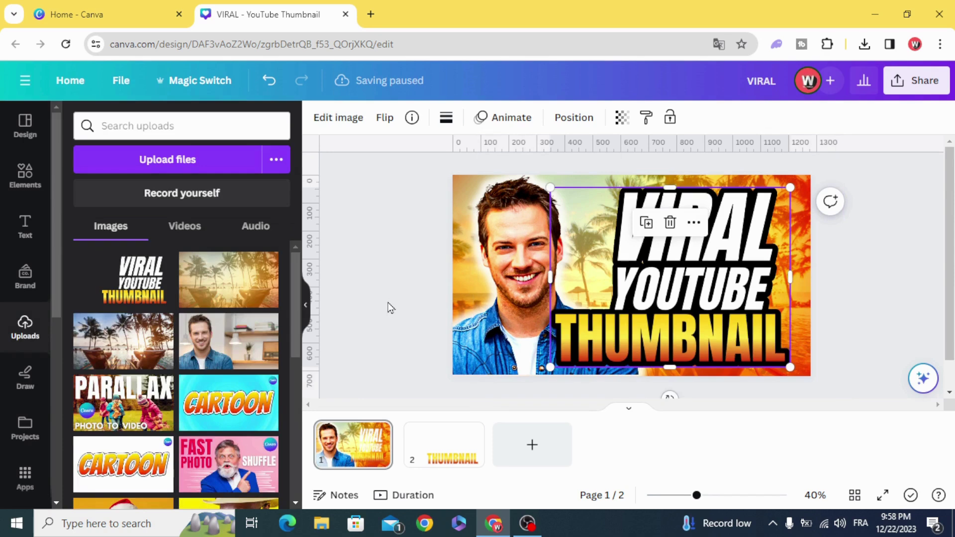
left_click(391, 307)
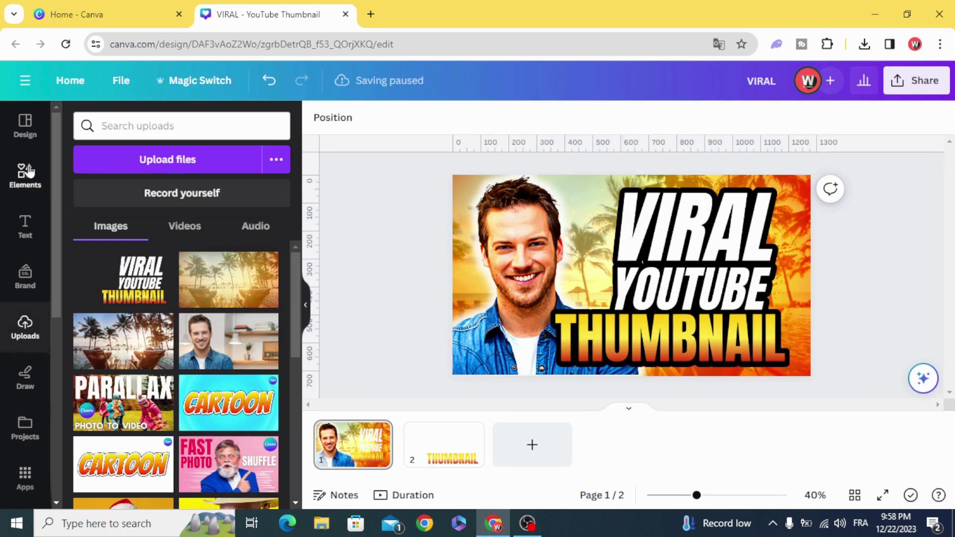
Search Elements for 'LIGHT' and add the yellow glow graphic from Graphics
left_click(15, 182)
double_click(180, 123)
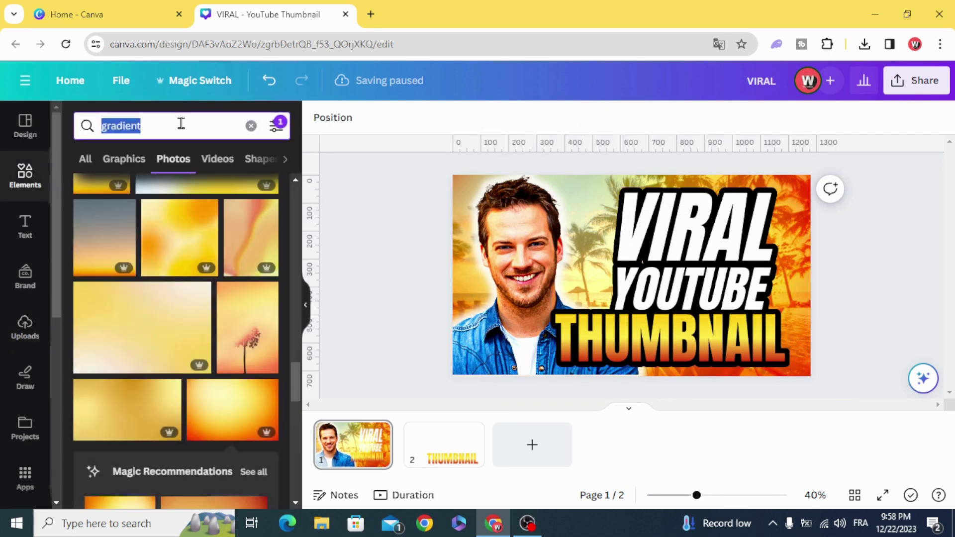
type("LiGHT")
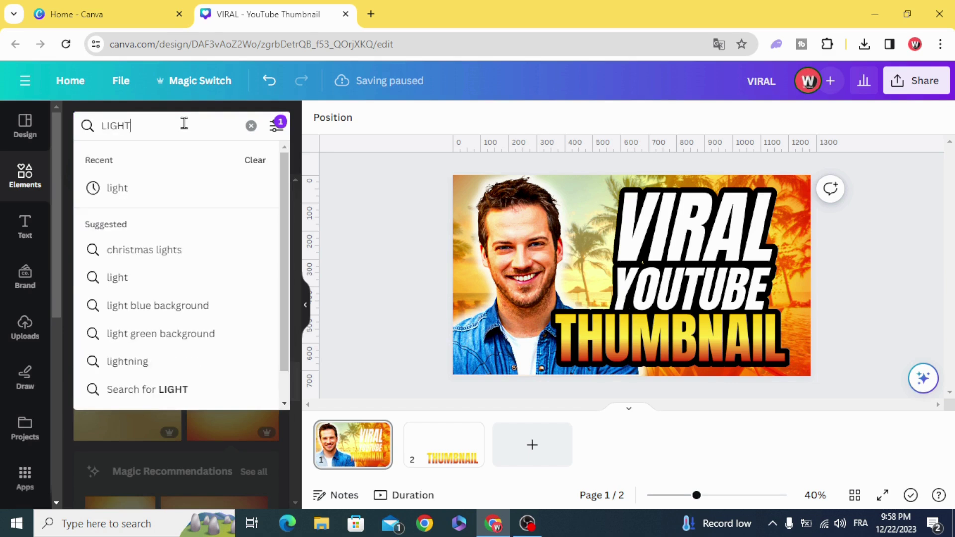
key("Return")
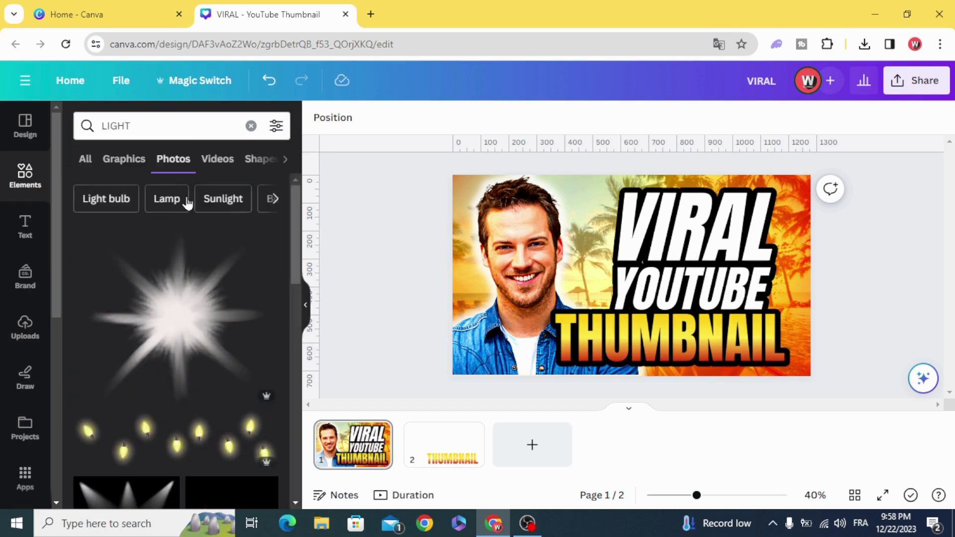
left_click(125, 159)
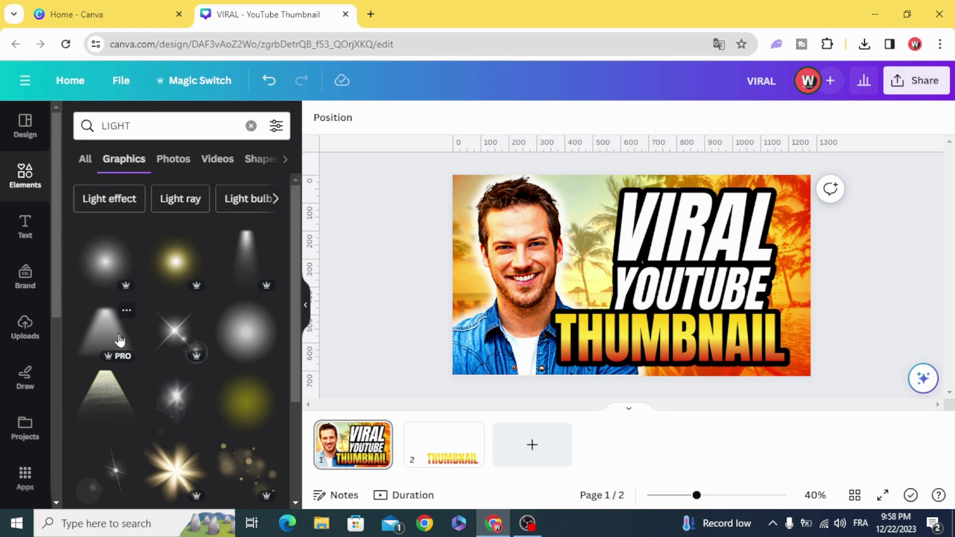
left_click(176, 263)
Enlarge the glow over the title's centre and lower its transparency to 71
left_click_drag(712, 195, 788, 161)
left_click_drag(671, 238, 690, 257)
left_click(655, 127)
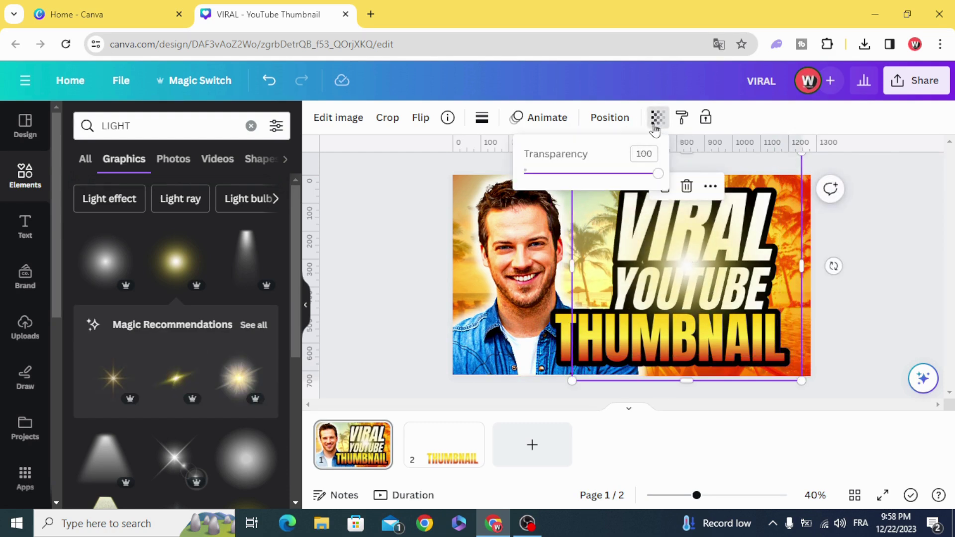
left_click_drag(658, 175, 618, 174)
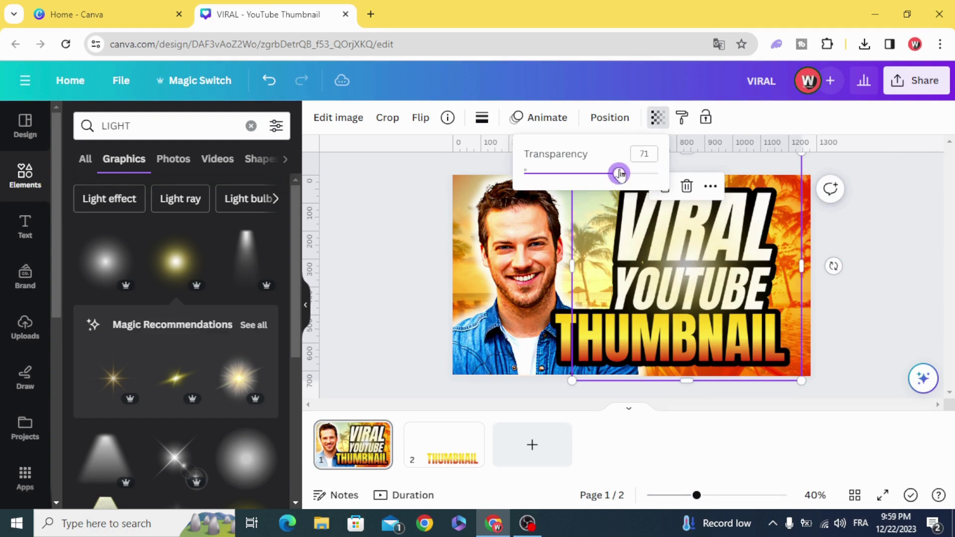
left_click(363, 280)
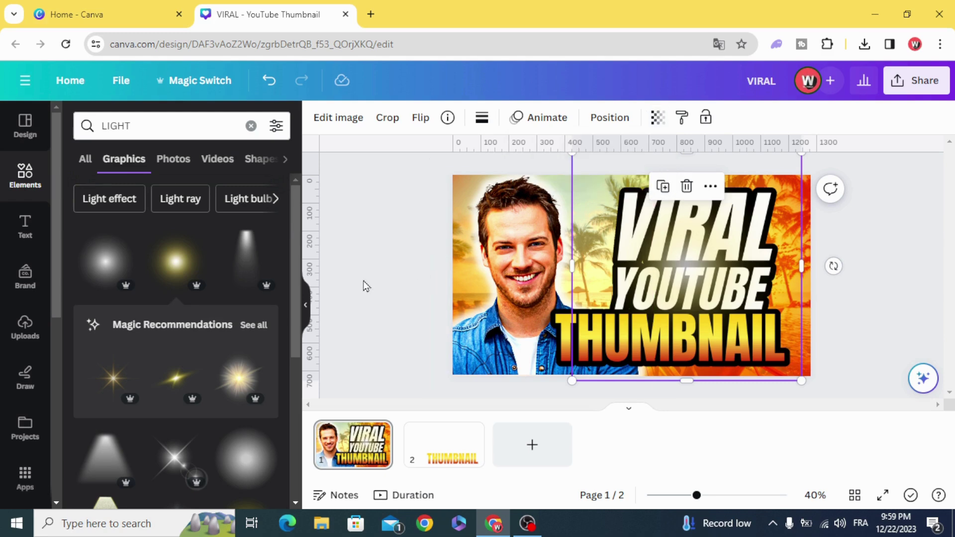
left_click(363, 281)
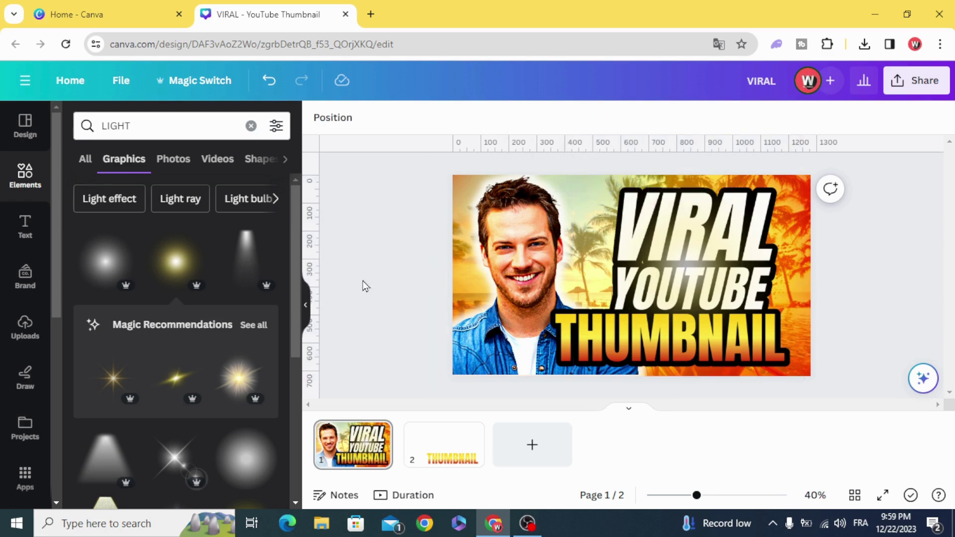
Re-add the first uploaded VIRAL image, snap it to fill the page, and trim its left edge
left_click(18, 339)
left_click(129, 279)
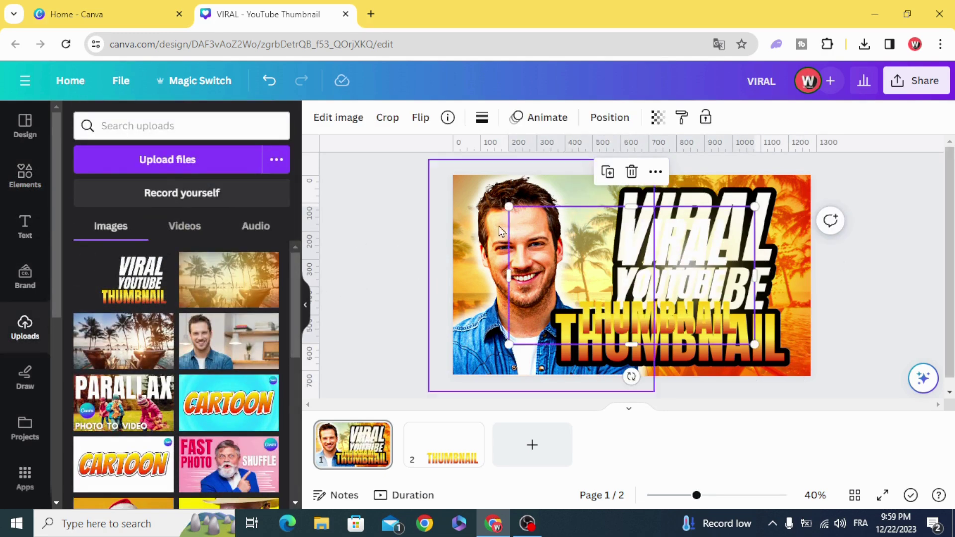
left_click_drag(556, 239, 499, 208)
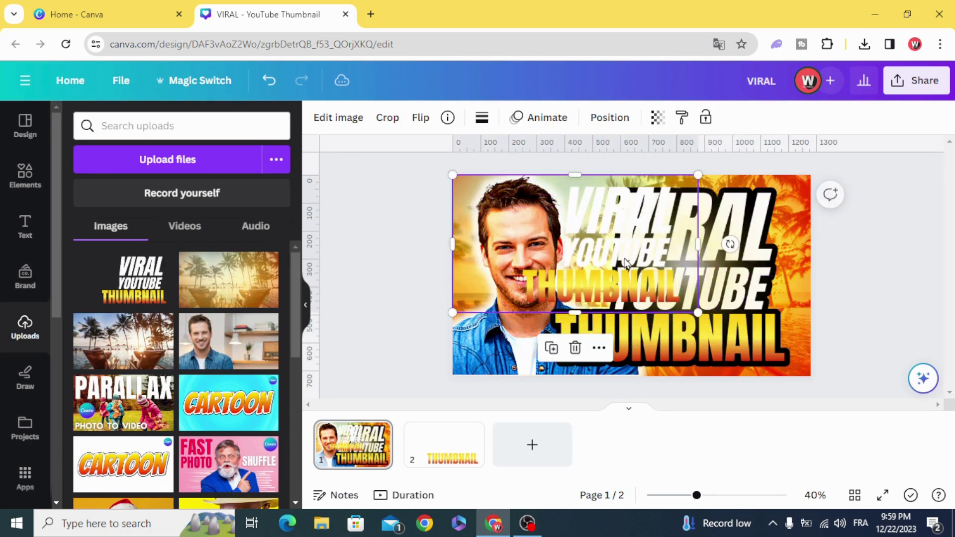
left_click_drag(697, 312, 812, 380)
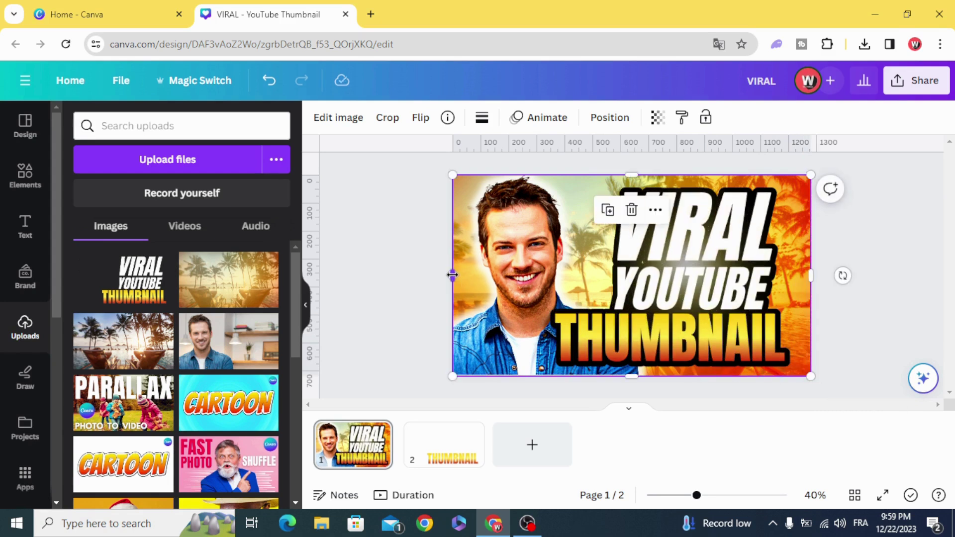
left_click_drag(452, 274, 531, 275)
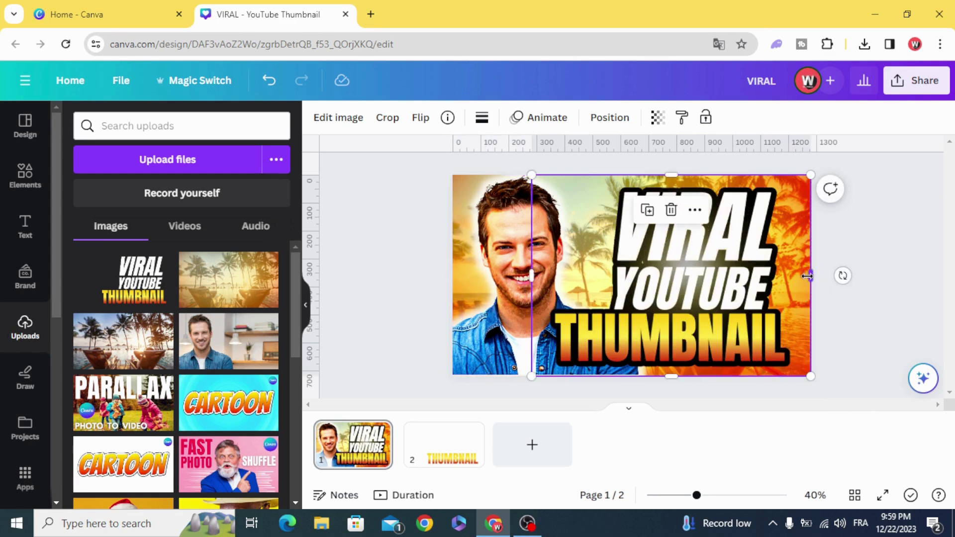
left_click(870, 260)
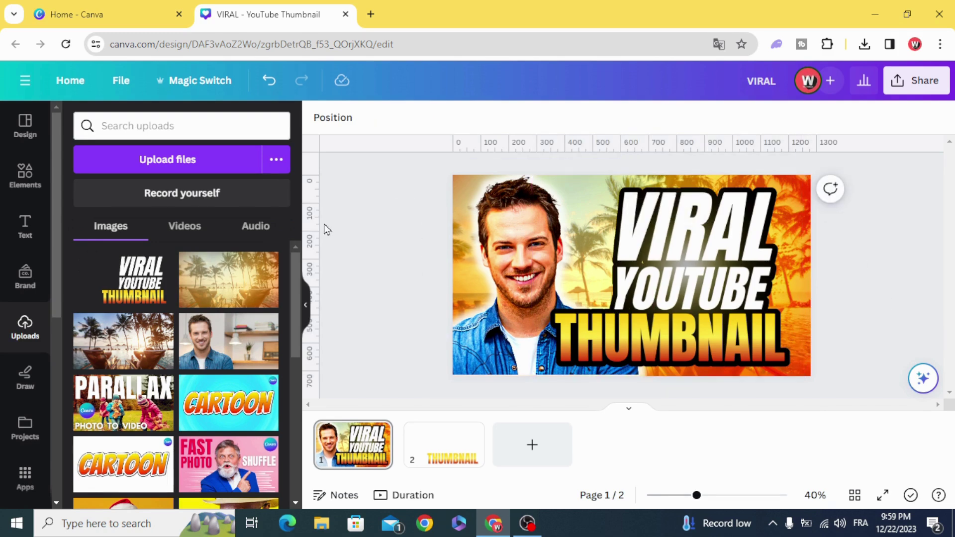